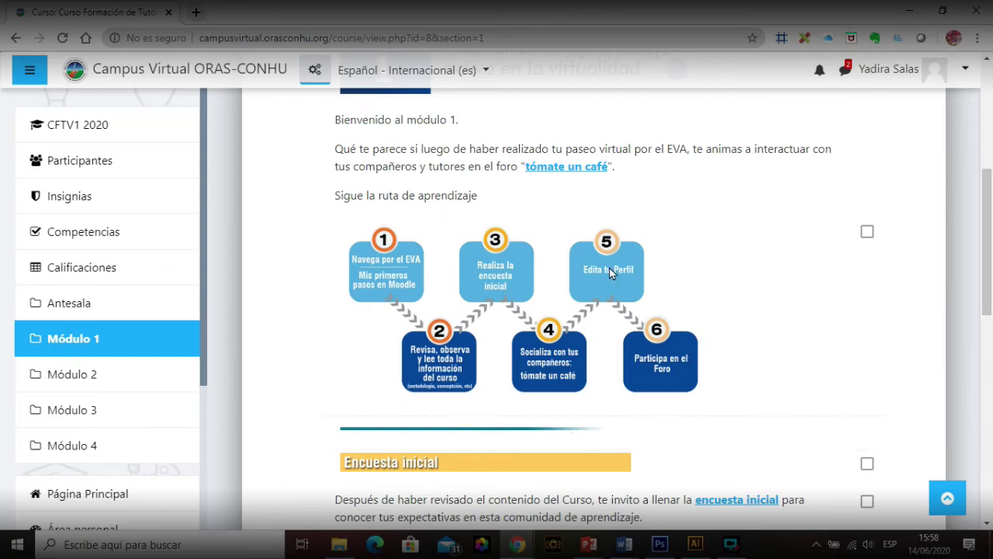
pyautogui.moveTo(986, 232)
pyautogui.mouseDown()
pyautogui.moveTo(991, 305)
pyautogui.moveTo(991, 246)
pyautogui.mouseUp()
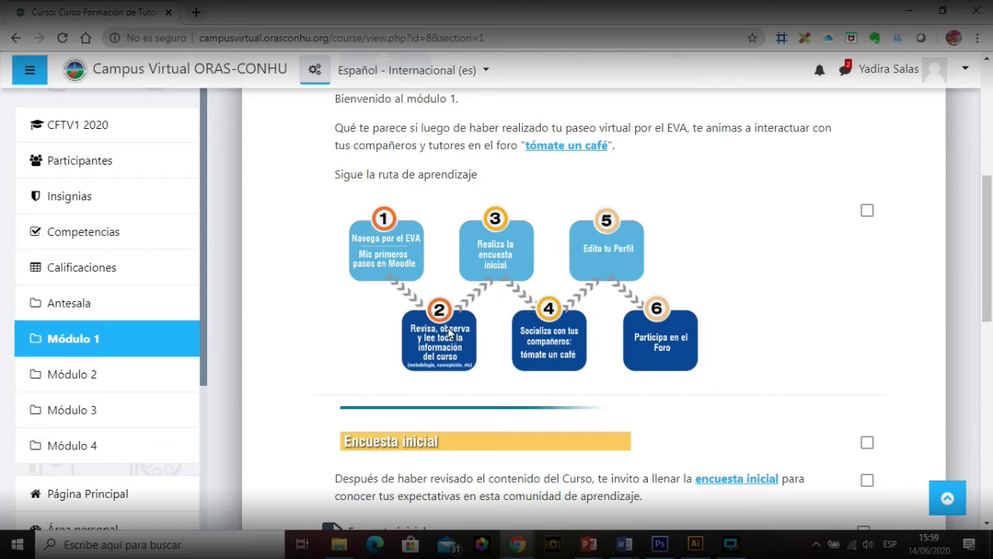
pyautogui.scroll(3, 979, 272)
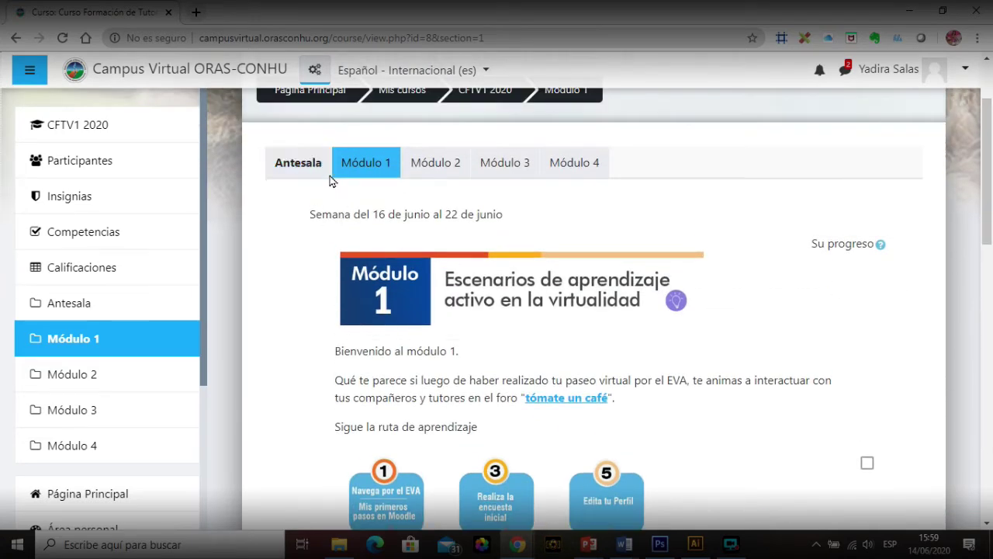
pyautogui.scroll(-3, 987, 279)
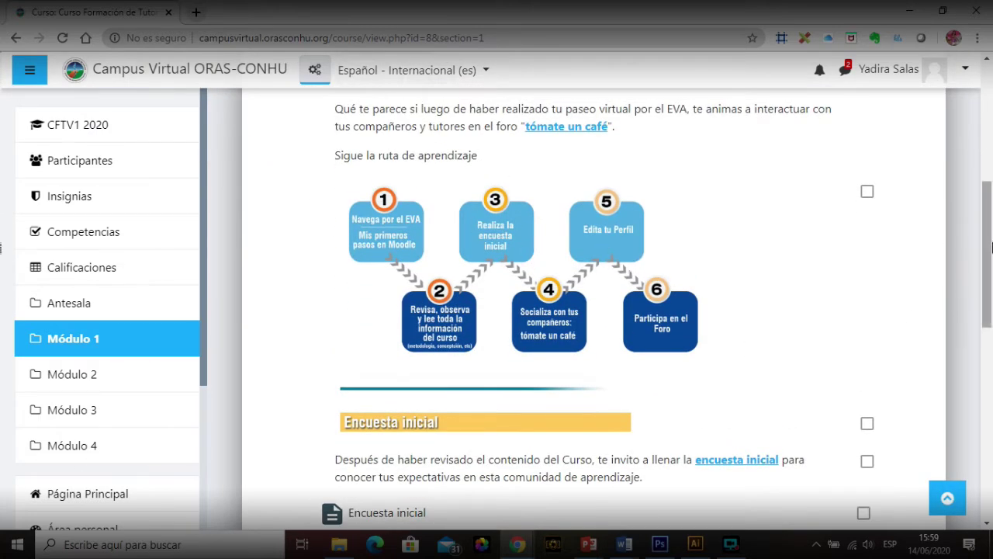
pyautogui.moveTo(991, 245); pyautogui.dragTo(992, 294)
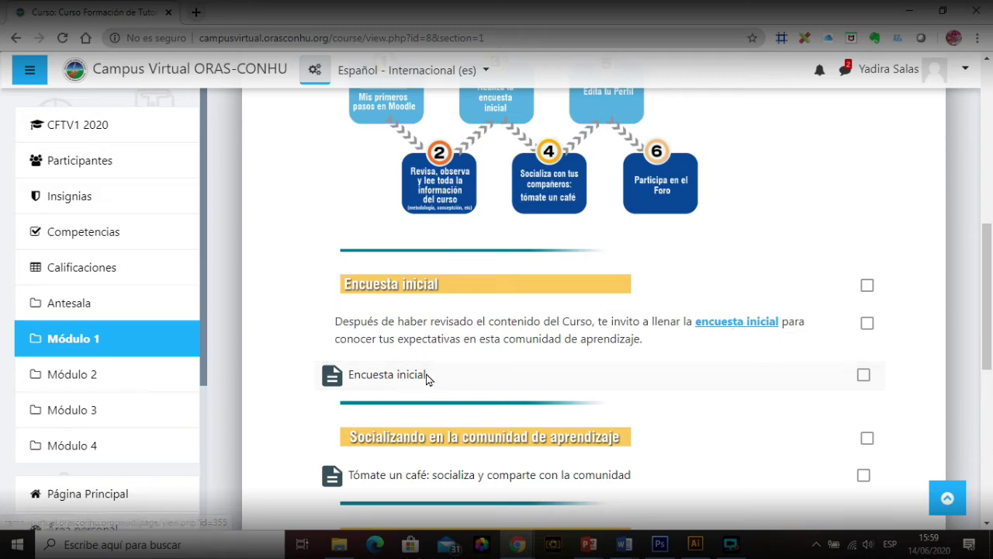
pyautogui.click(402, 375)
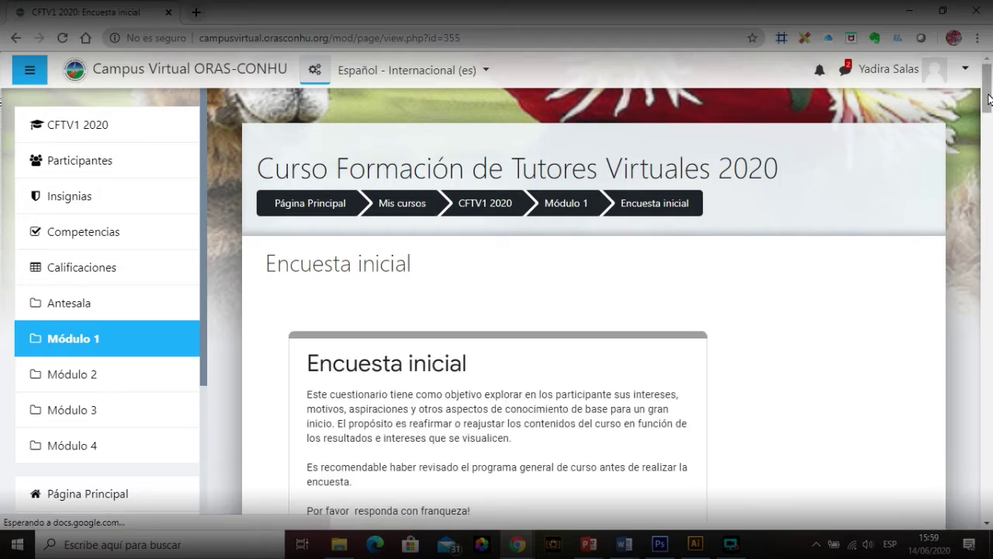
pyautogui.moveTo(988, 95)
pyautogui.mouseDown()
pyautogui.moveTo(987, 477)
pyautogui.moveTo(987, 83)
pyautogui.mouseUp()
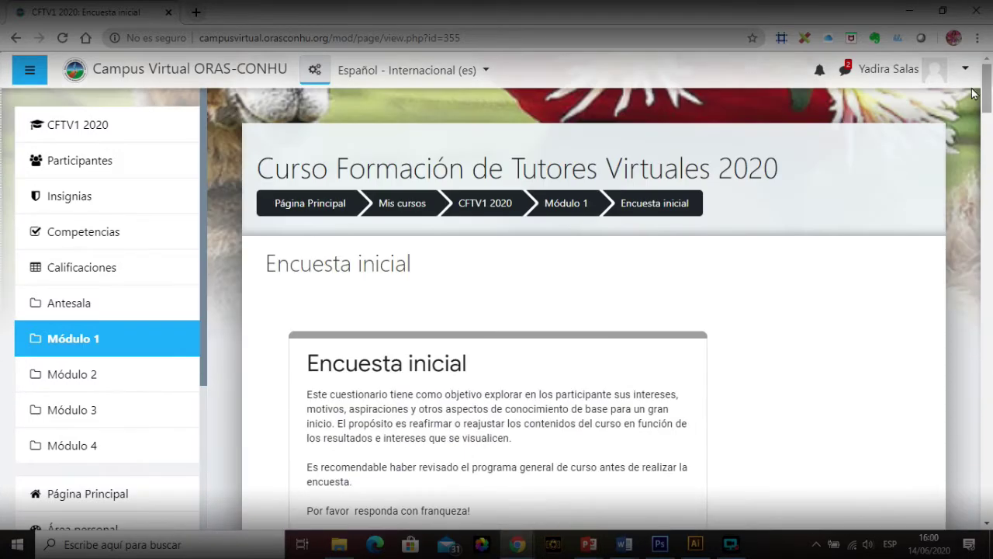
pyautogui.click(62, 37)
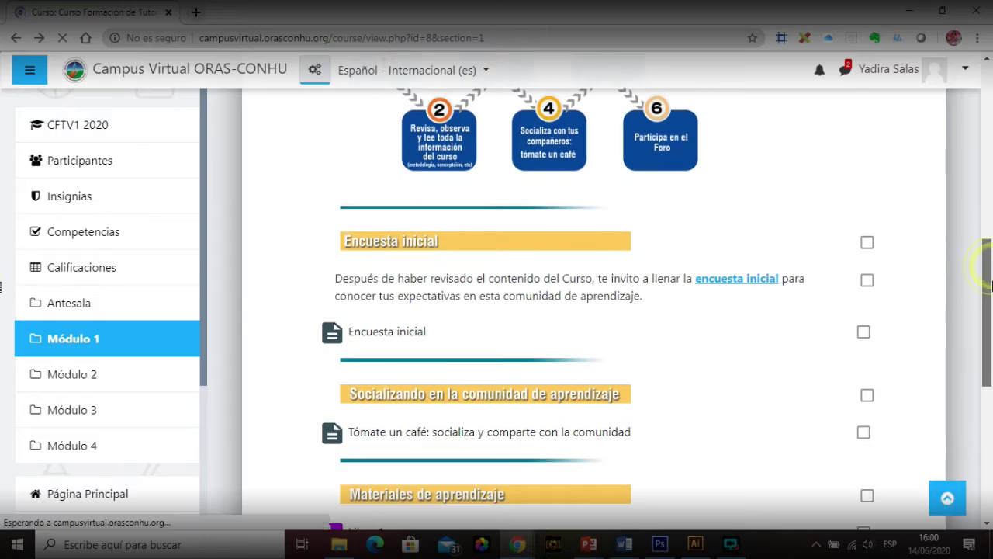
pyautogui.moveTo(989, 286); pyautogui.dragTo(991, 235)
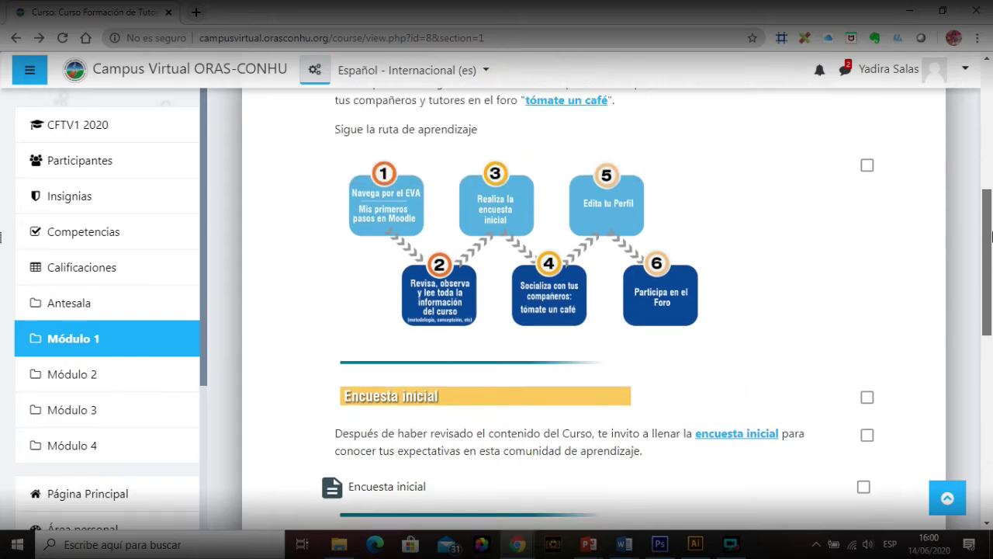
pyautogui.moveTo(991, 236); pyautogui.dragTo(991, 345)
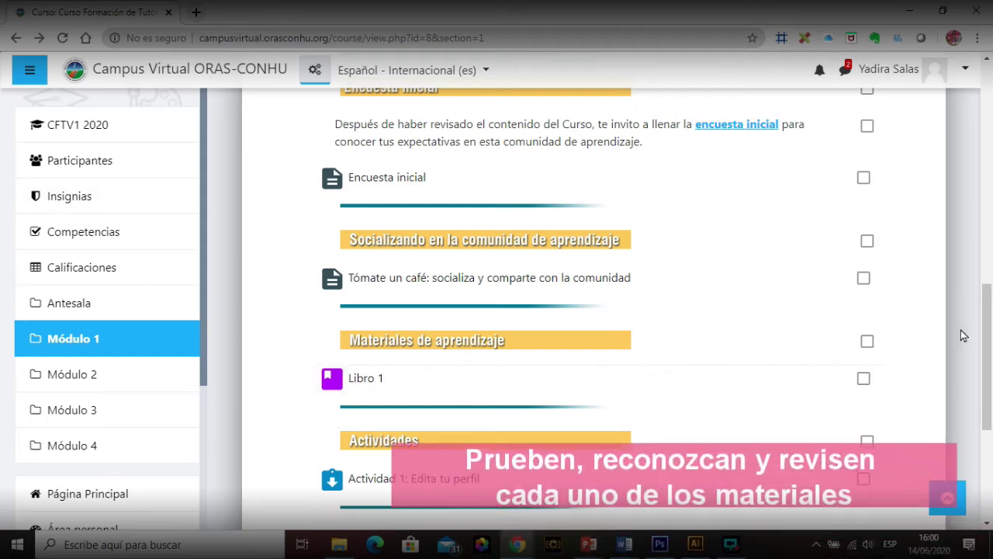
pyautogui.moveTo(992, 351); pyautogui.dragTo(992, 413)
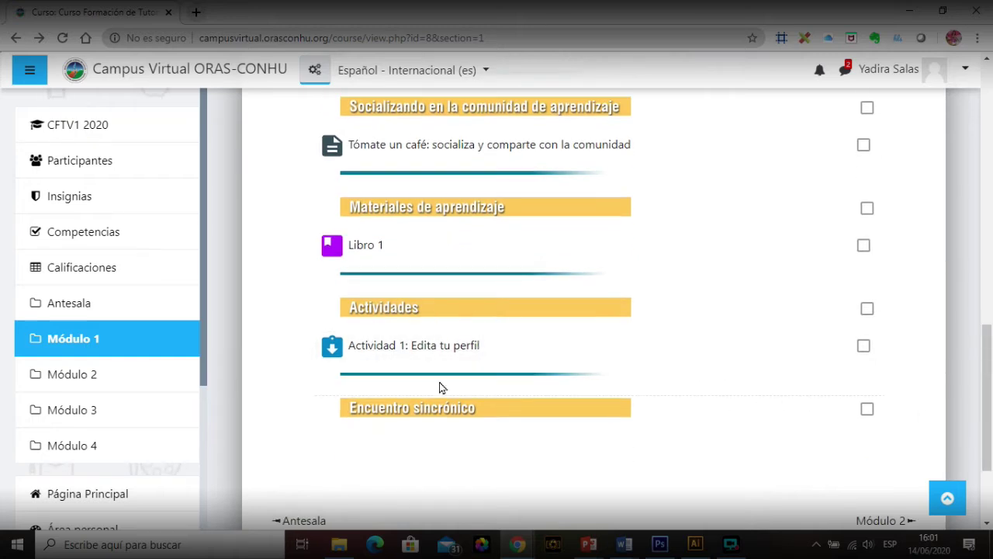
pyautogui.scroll(3, 497, 310)
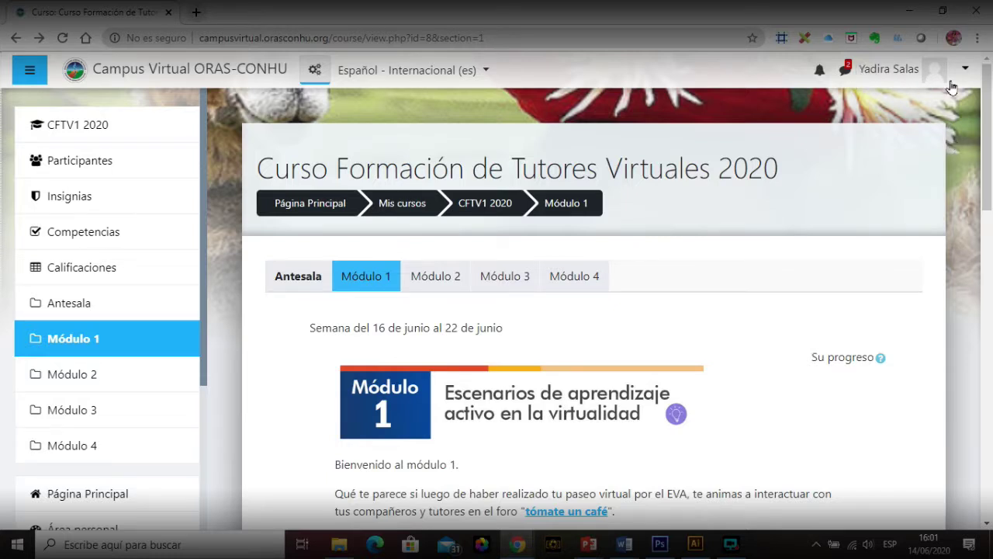
# Step: Go from the user menu's Preferencias page to the Editar perfil form
pyautogui.click(963, 72)
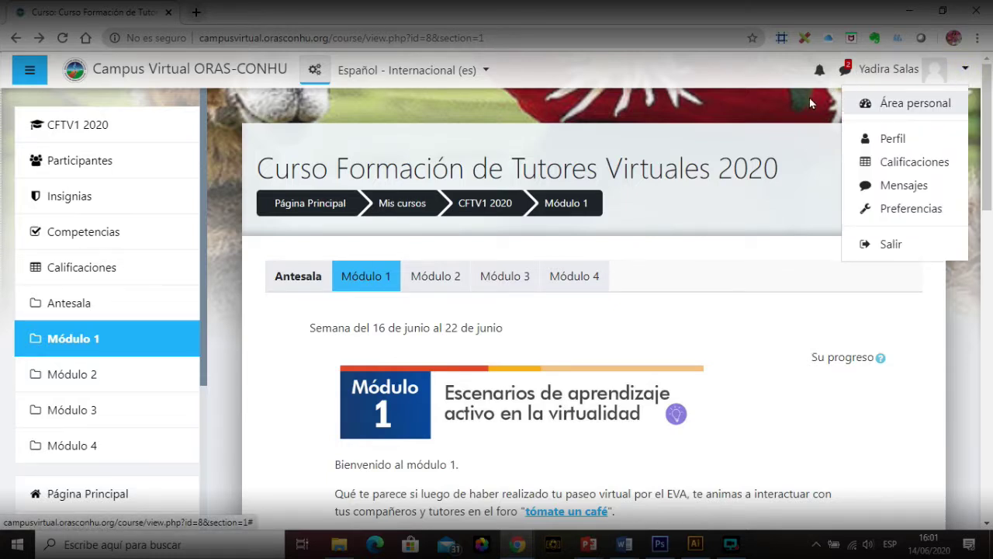
pyautogui.press('Escape')
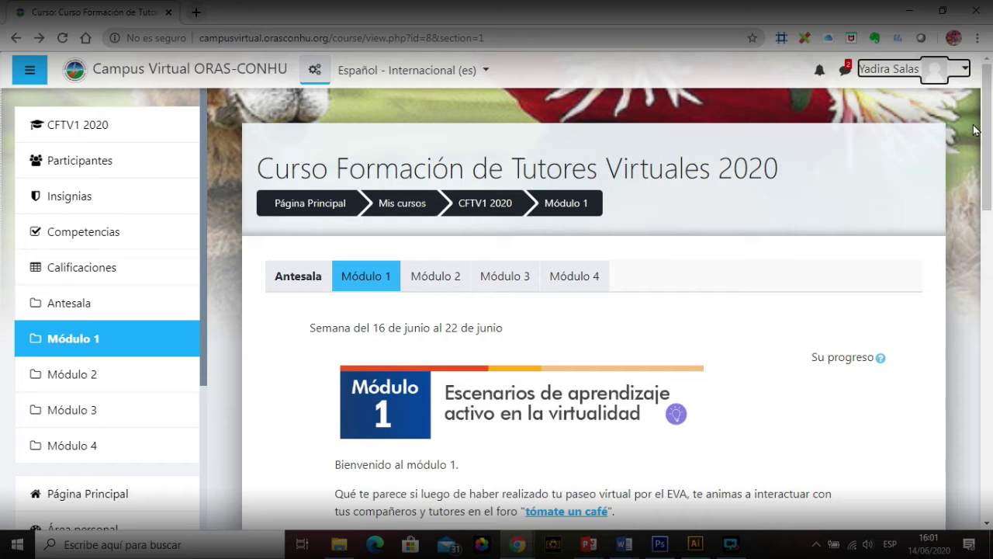
pyautogui.click(966, 69)
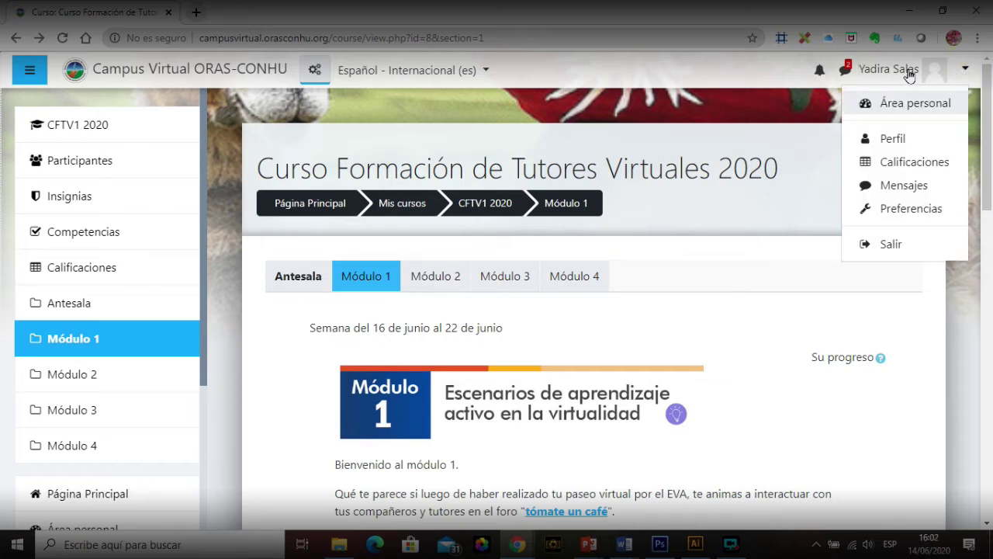
pyautogui.click(921, 216)
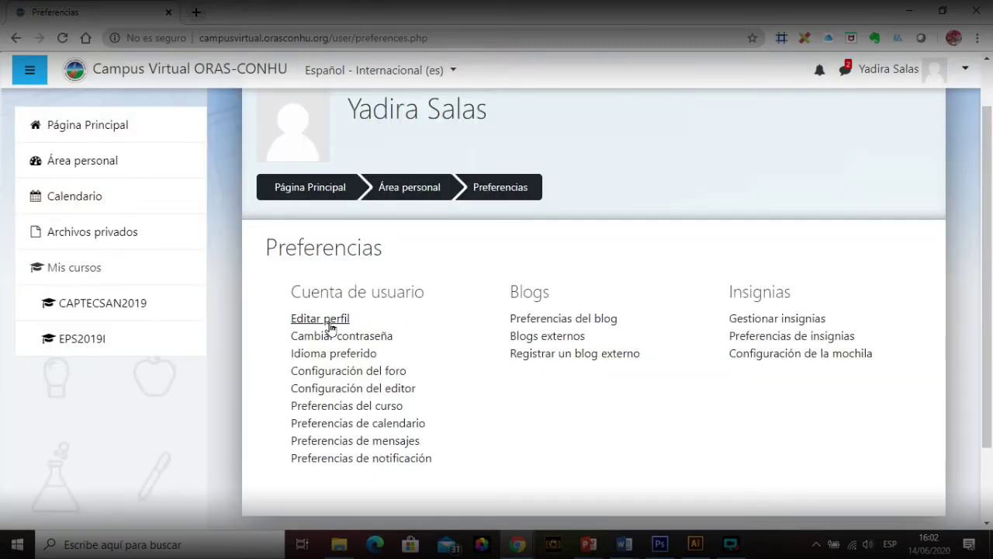
pyautogui.click(328, 327)
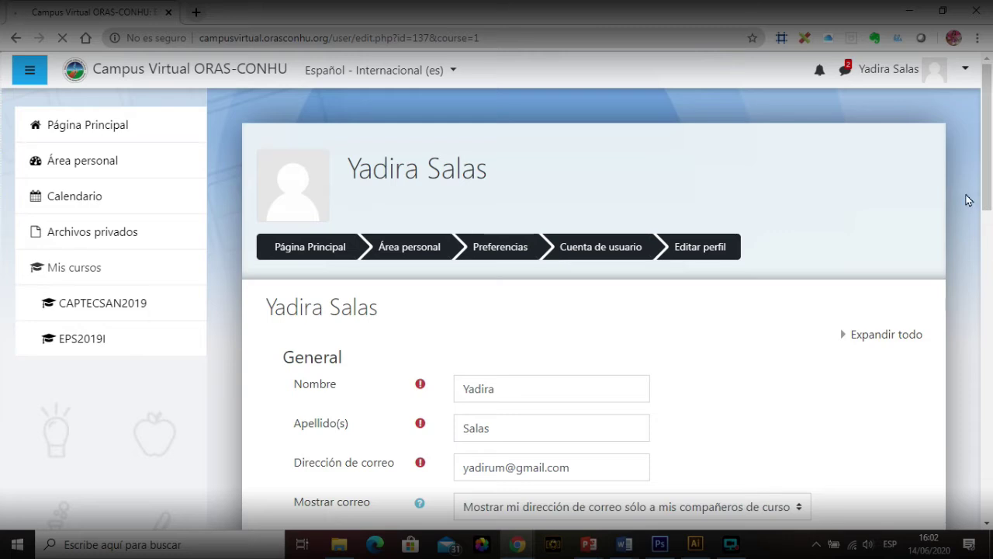
# Step: Enter 'Informacion referente a nosotros' as the profile Descripción, then scroll to Imagen del usuario
pyautogui.scroll(-2, 990, 173)
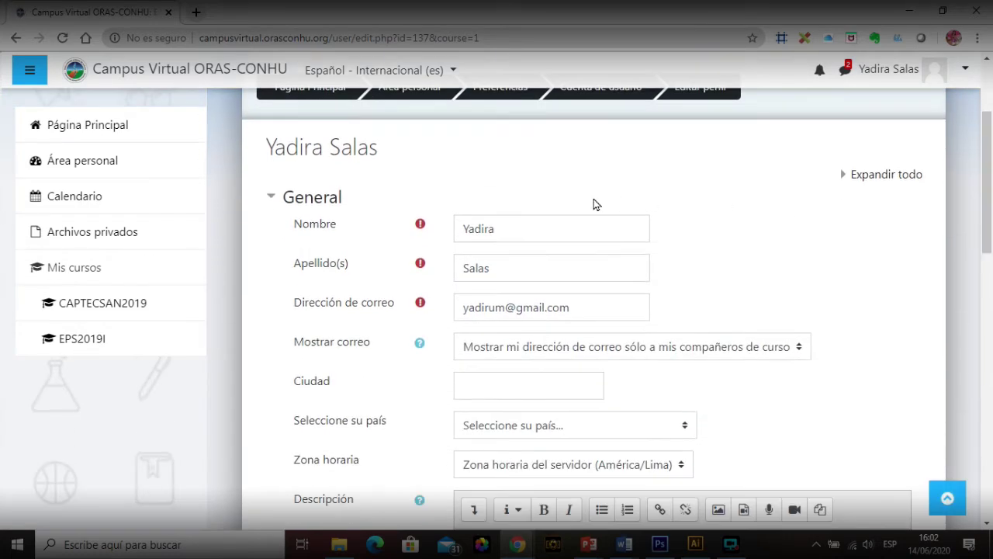
pyautogui.scroll(-3, 991, 285)
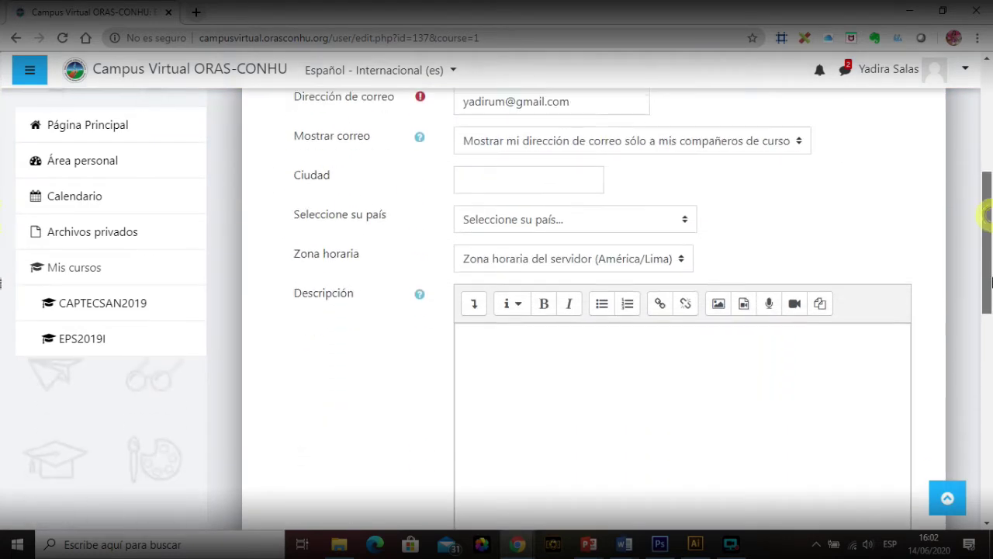
pyautogui.scroll(-1, 991, 284)
pyautogui.click(650, 317)
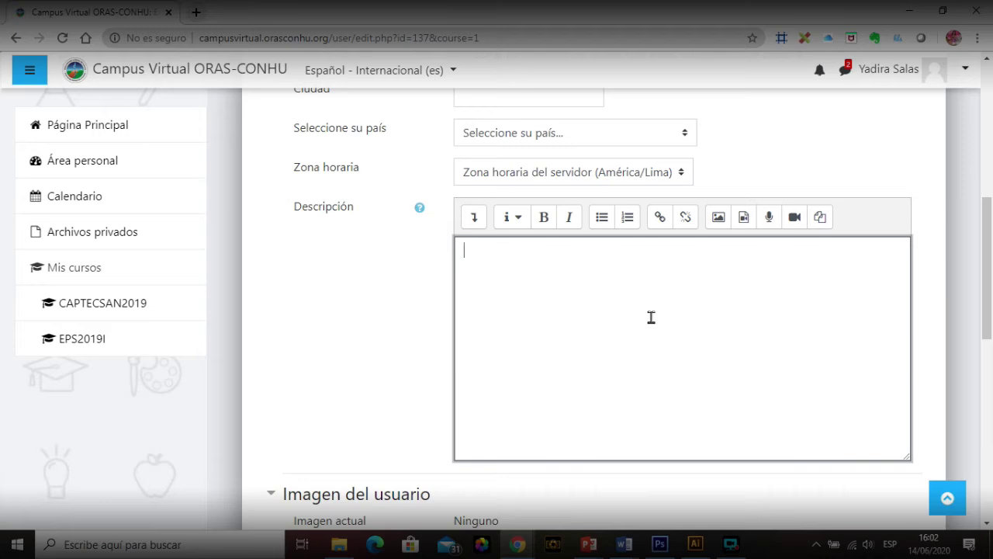
pyautogui.press('BackSpace')
pyautogui.write('Informacion referente a nosotros')
pyautogui.scroll(-5, 651, 317)
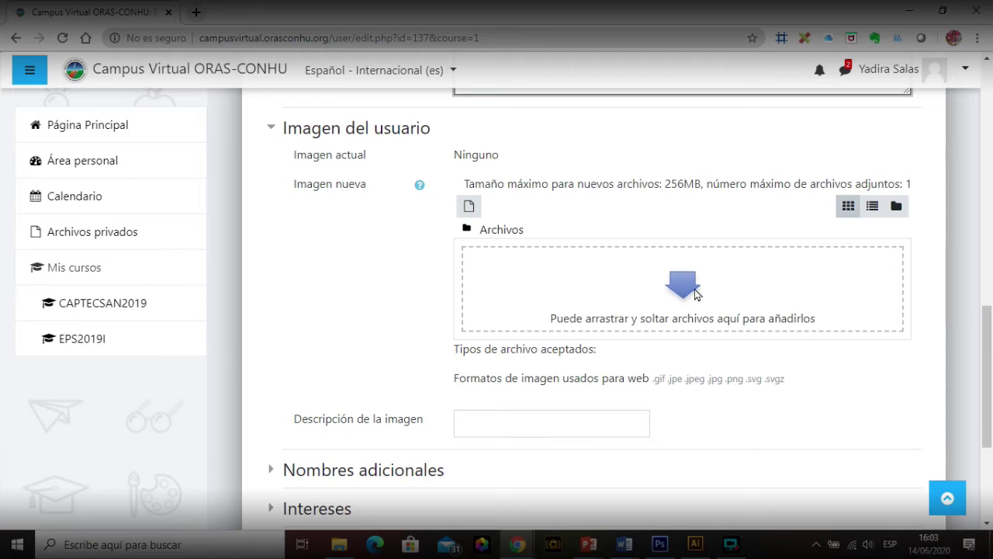
# Step: Select the portrait photo from the desktop for upload via Subir un archivo in the file picker
pyautogui.click(482, 233)
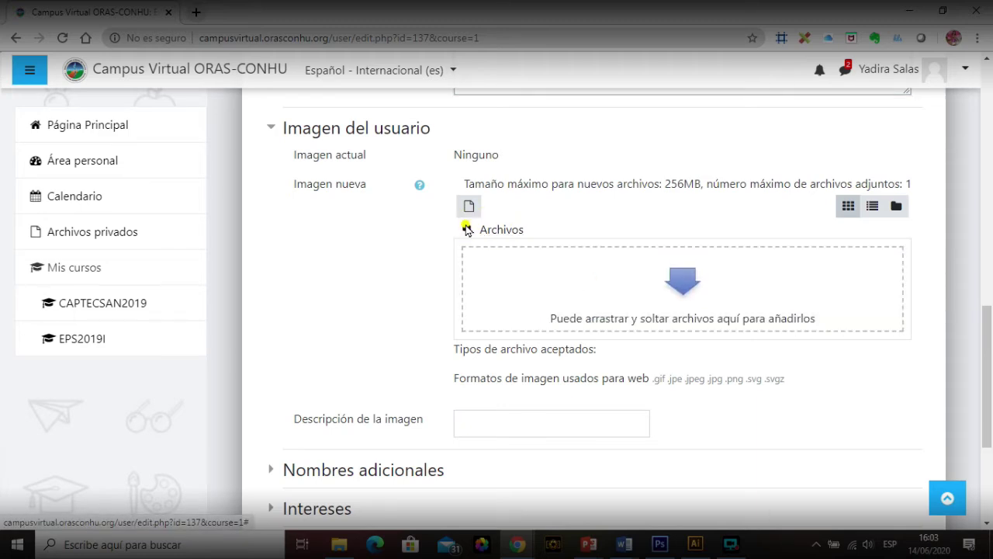
pyautogui.click(468, 207)
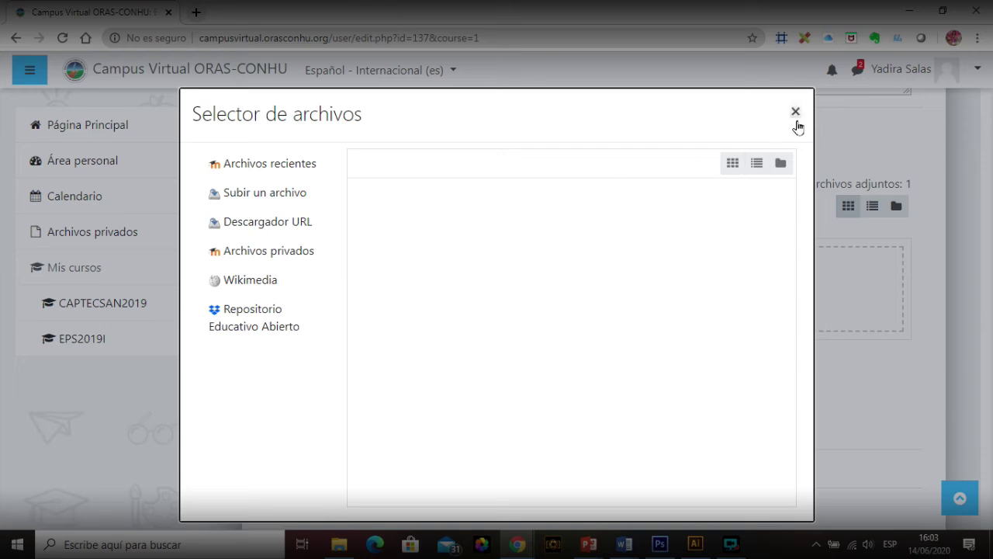
pyautogui.click(795, 113)
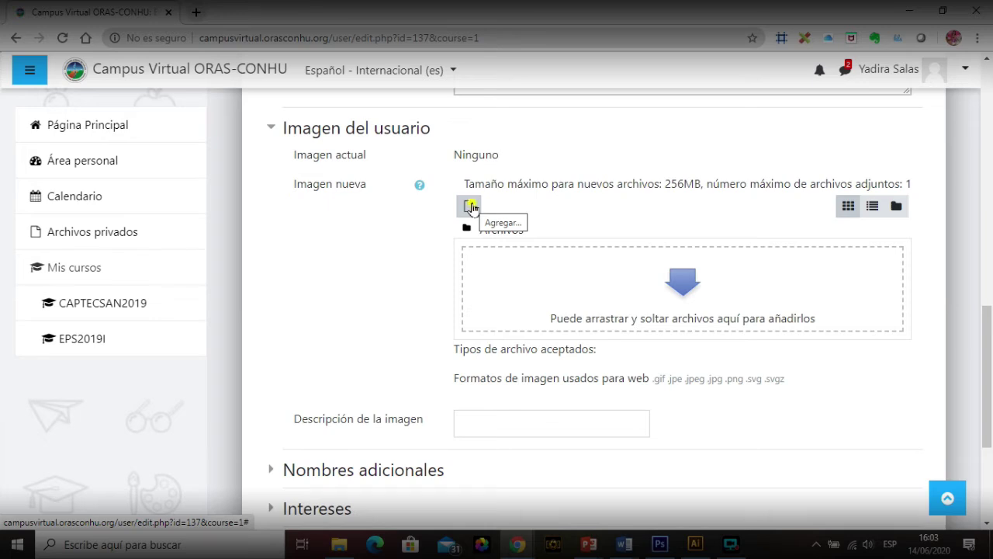
pyautogui.click(470, 207)
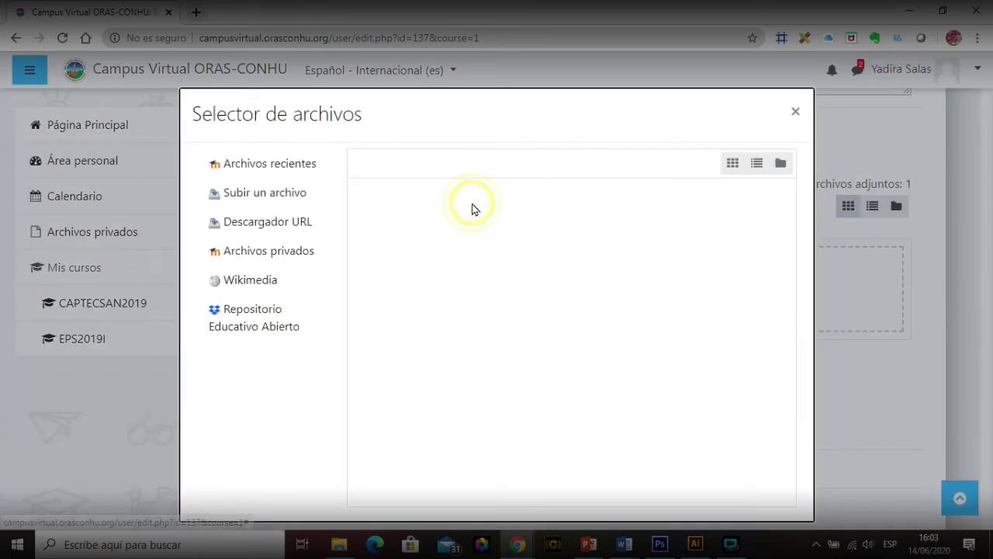
pyautogui.click(277, 198)
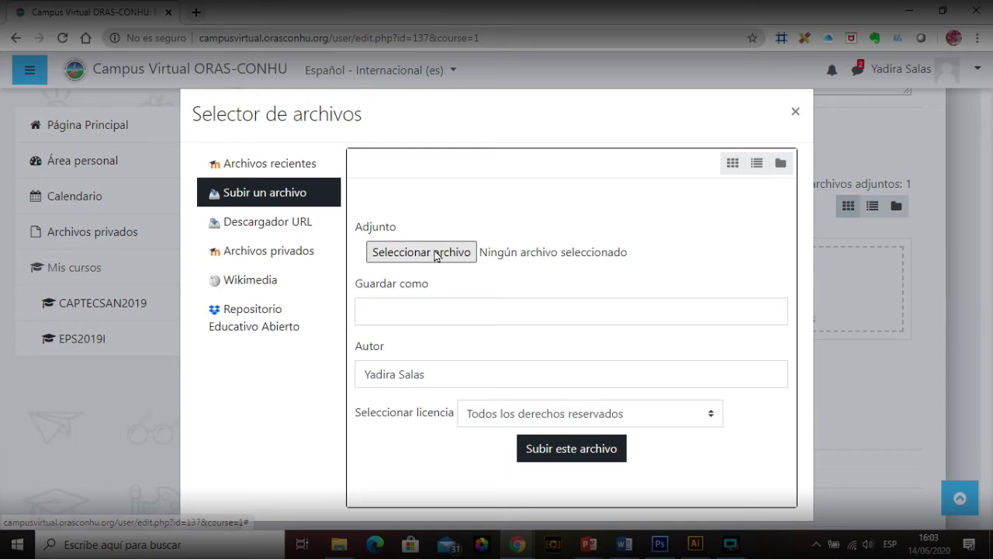
pyautogui.click(427, 256)
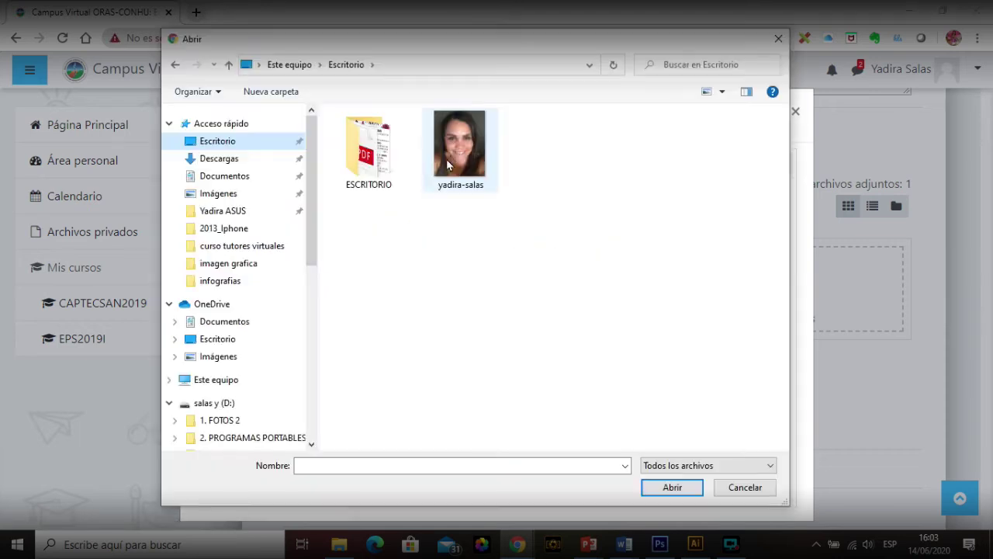
pyautogui.click(446, 159)
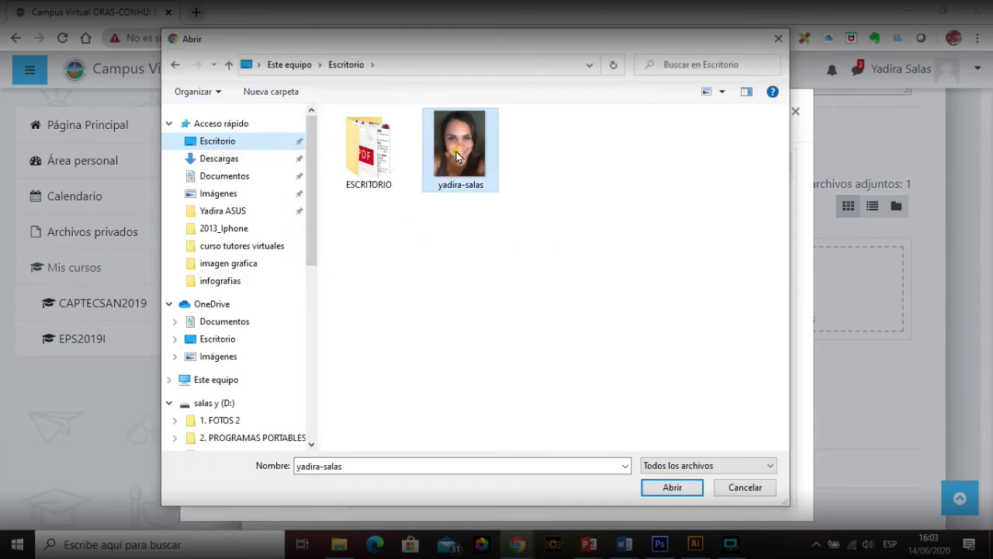
pyautogui.click(695, 489)
# Step: Save the photo under the user's name, add the user's name as image description, and update the profile
pyautogui.click(471, 311)
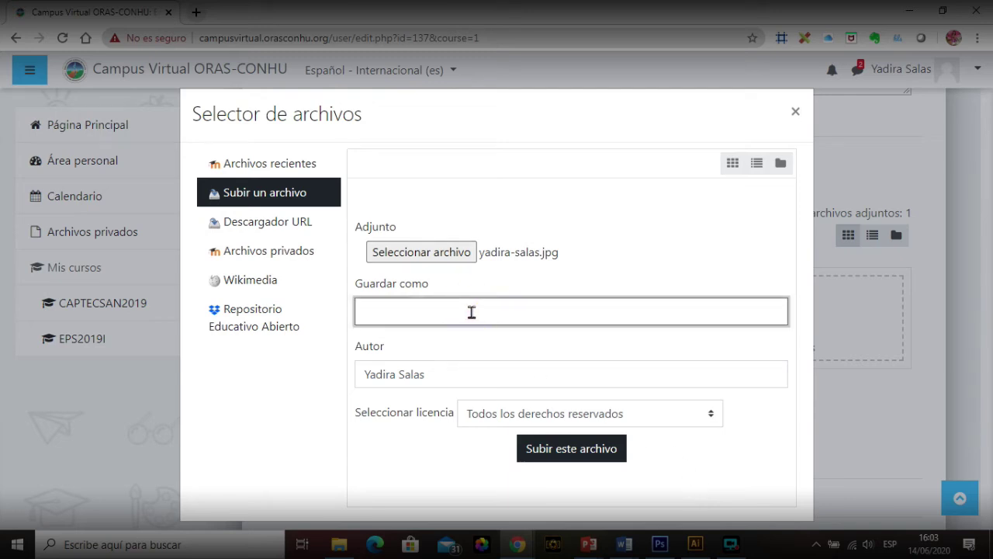
pyautogui.write('ysalas')
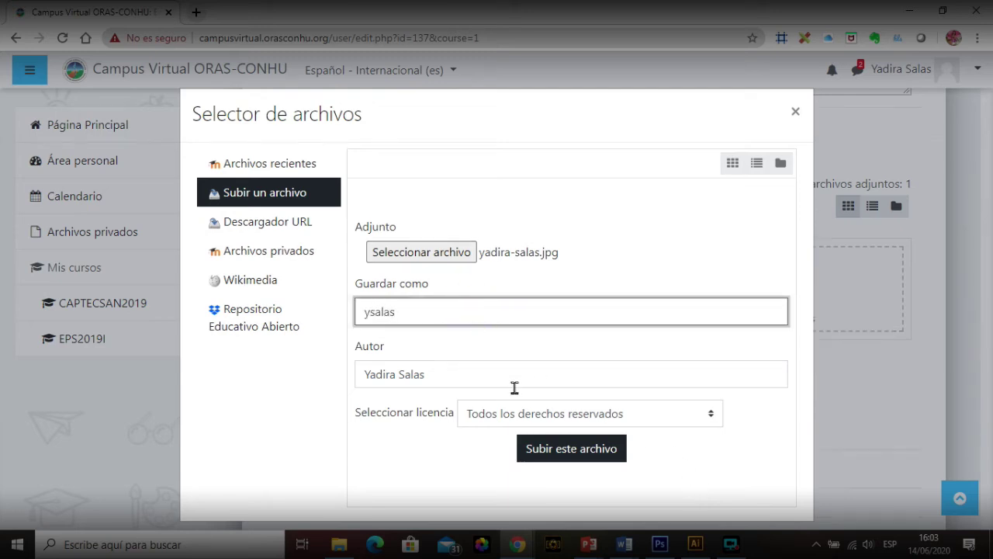
pyautogui.click(556, 448)
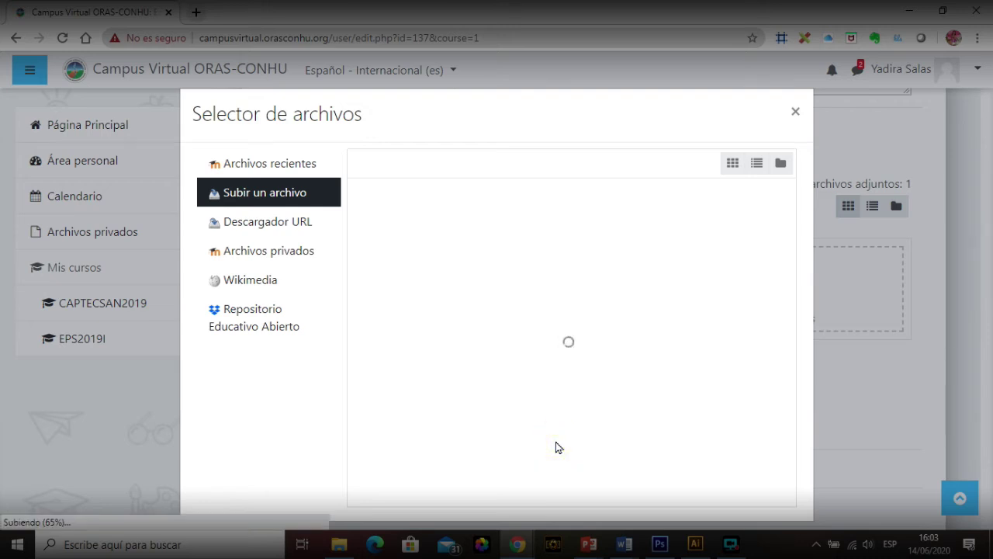
pyautogui.click(527, 318)
pyautogui.write('yadira ')
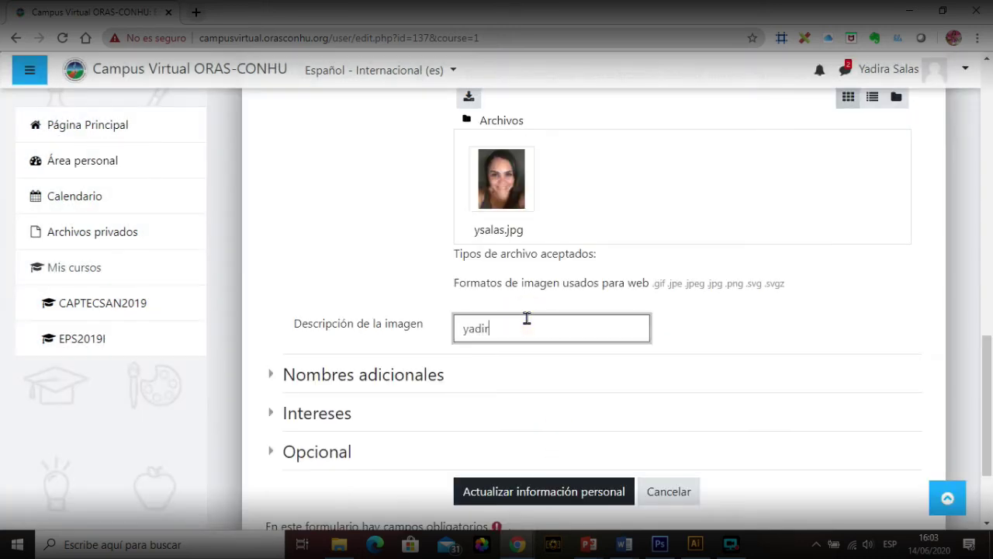
pyautogui.write('salas')
pyautogui.click(565, 485)
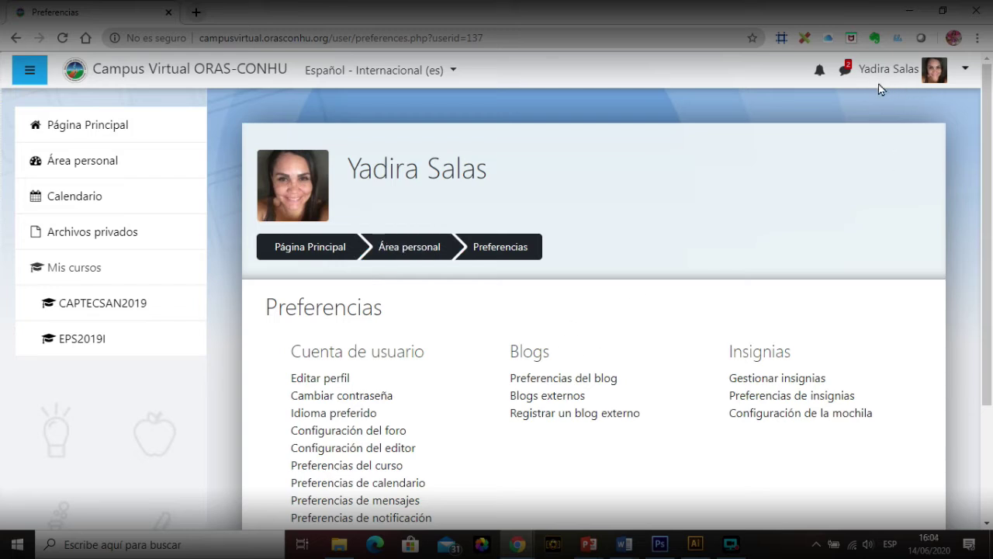
# Step: Open Configuración del foro from the Cuenta de usuario preferences
pyautogui.scroll(-2, 883, 88)
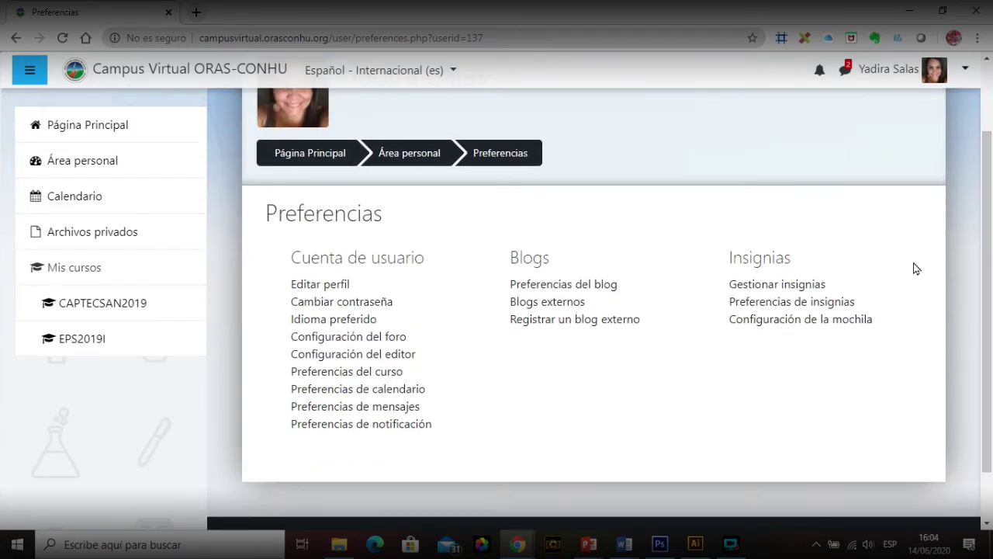
pyautogui.click(363, 340)
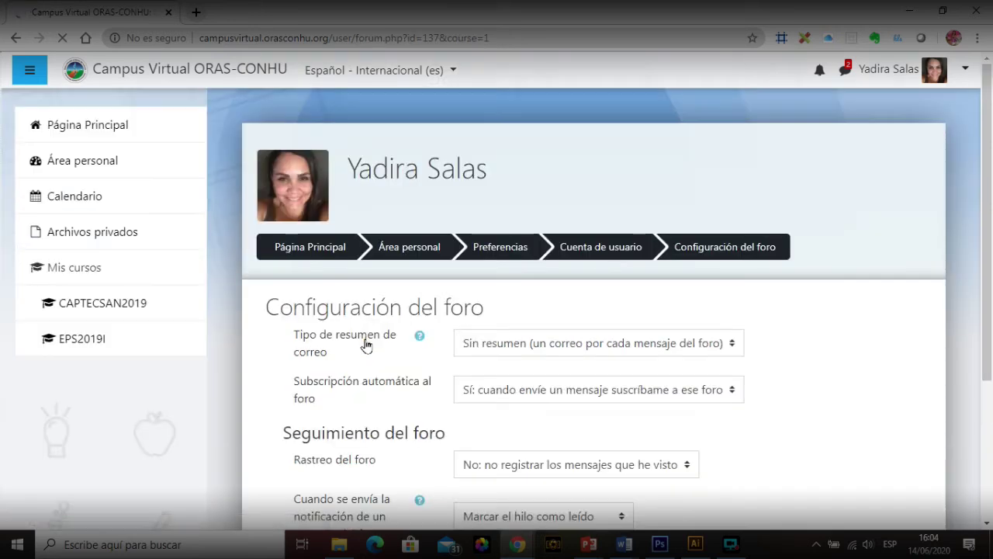
pyautogui.moveTo(982, 174); pyautogui.dragTo(992, 259)
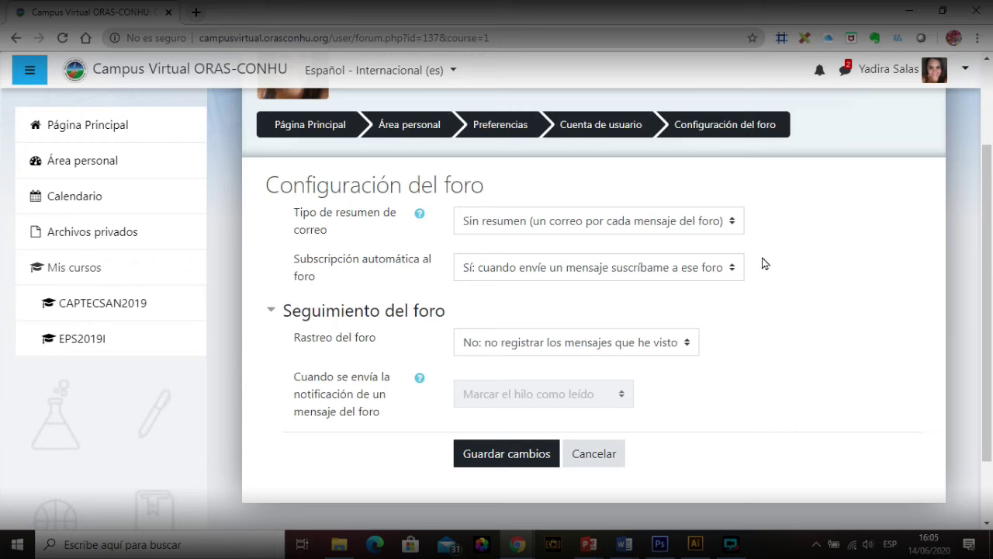
# Step: Set Tipo de resumen de correo to 'Por temas (correo diario sólo con temas)' and save
pyautogui.click(729, 221)
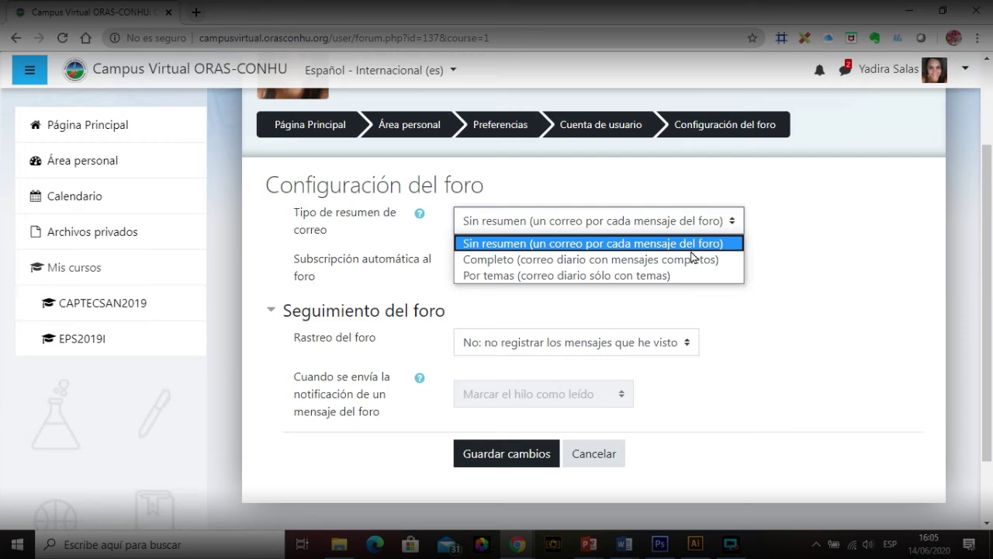
pyautogui.click(686, 276)
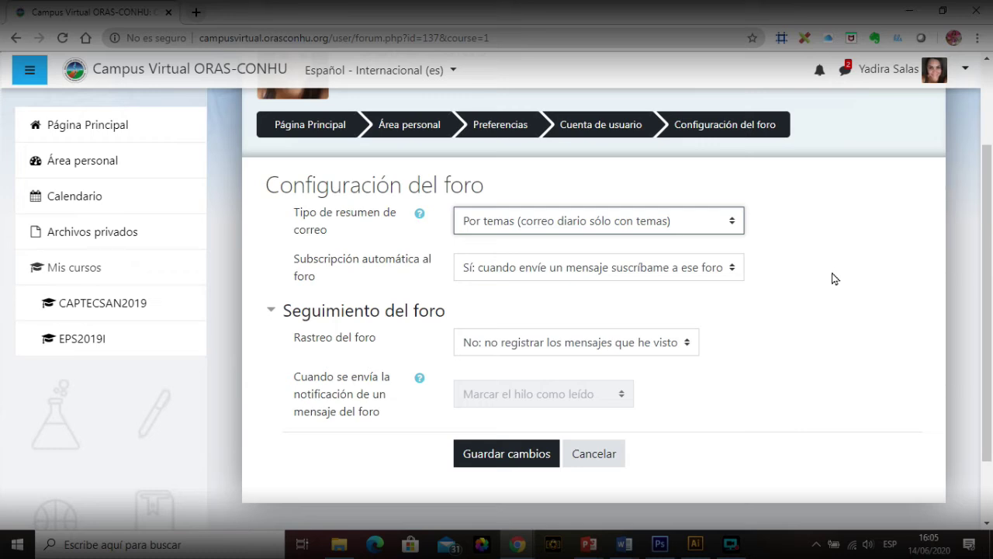
pyautogui.click(507, 453)
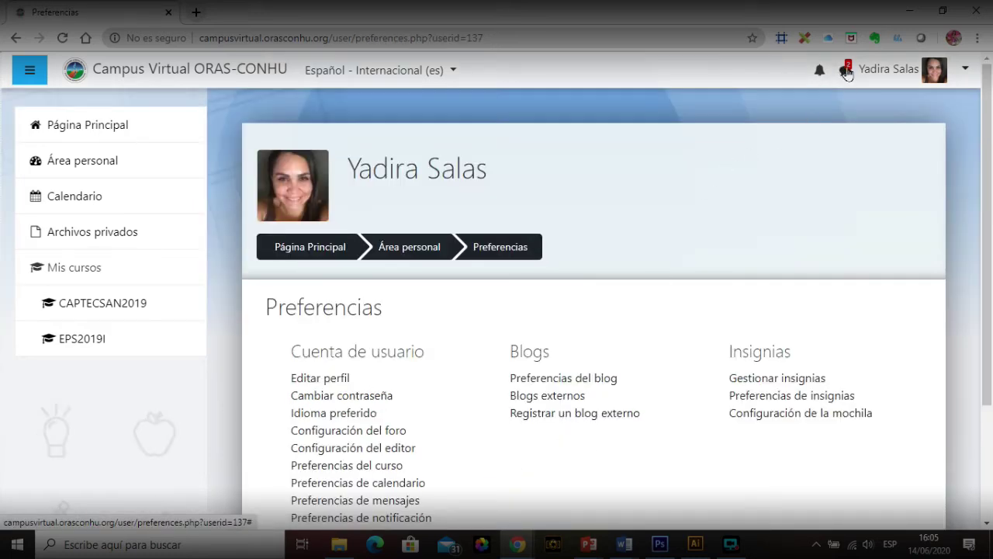
# Step: Read the EPS2019I group conversation in messages, then return to the site home page
pyautogui.click(847, 75)
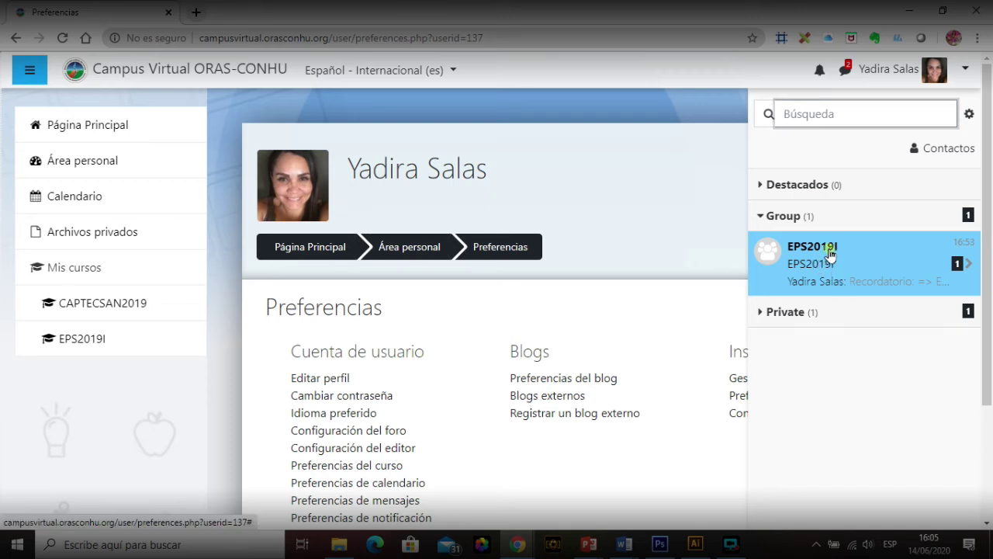
pyautogui.click(828, 252)
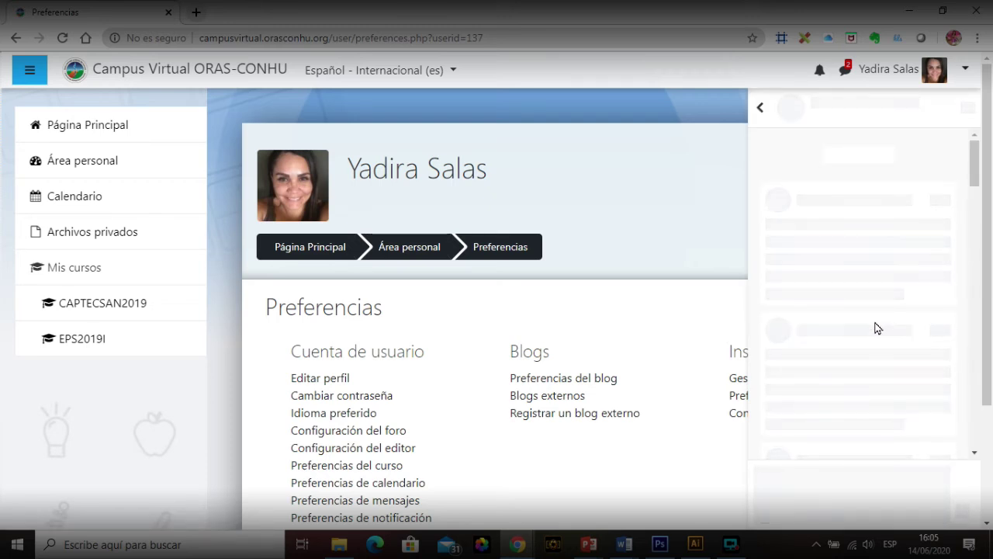
pyautogui.moveTo(977, 215)
pyautogui.mouseDown()
pyautogui.moveTo(978, 378)
pyautogui.moveTo(976, 220)
pyautogui.mouseUp()
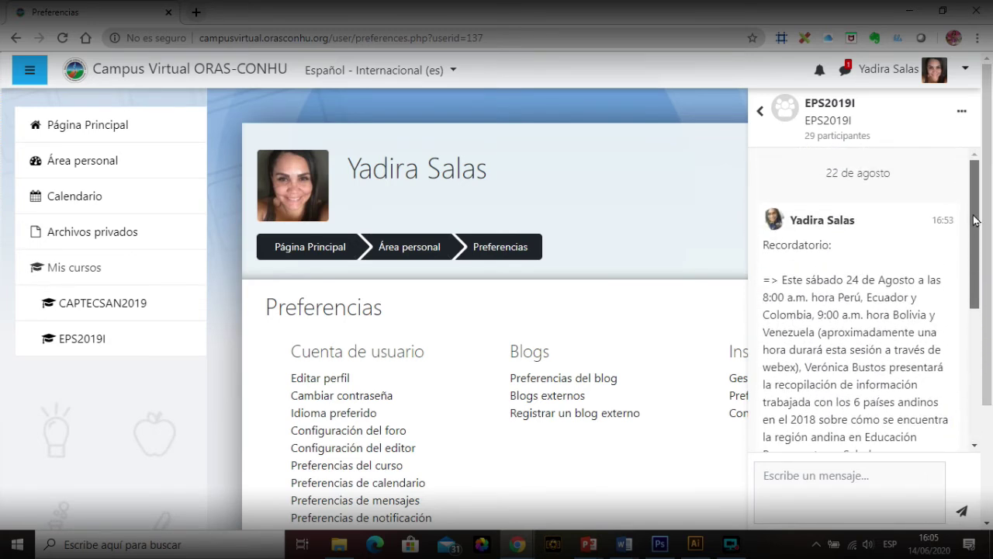
pyautogui.click(760, 111)
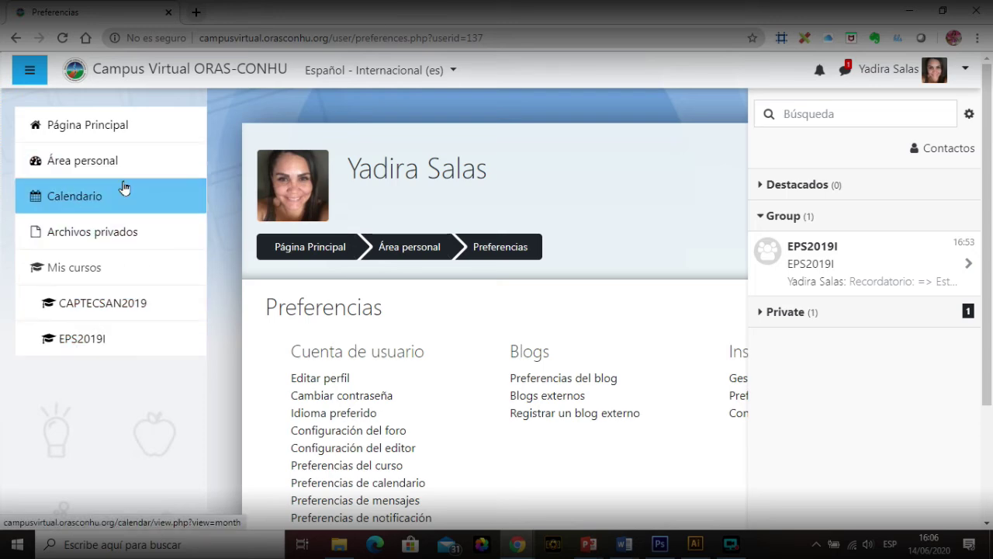
pyautogui.click(107, 132)
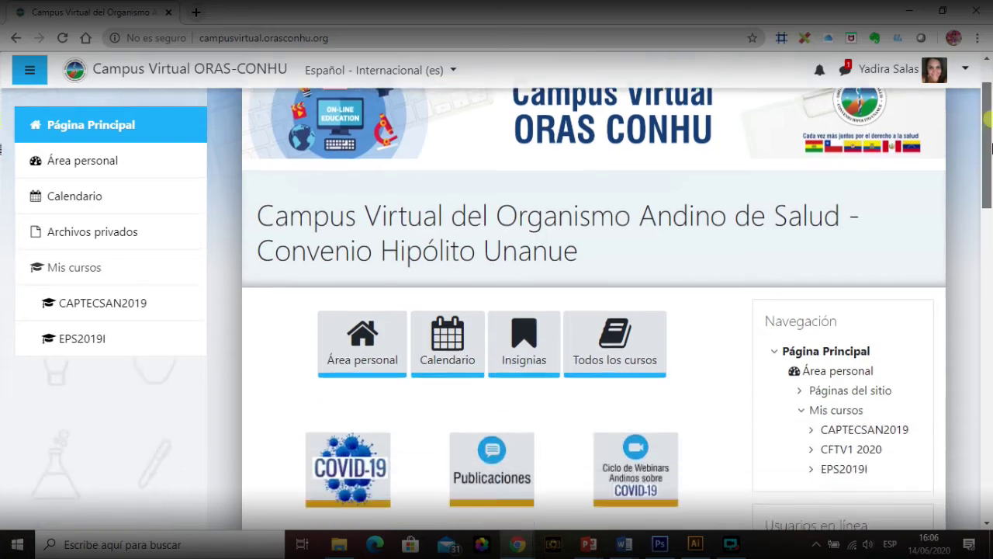
# Step: Open the Formación de Tutores Virtuales 2020 course card and scroll down to Módulo 1
pyautogui.scroll(-7, 992, 143)
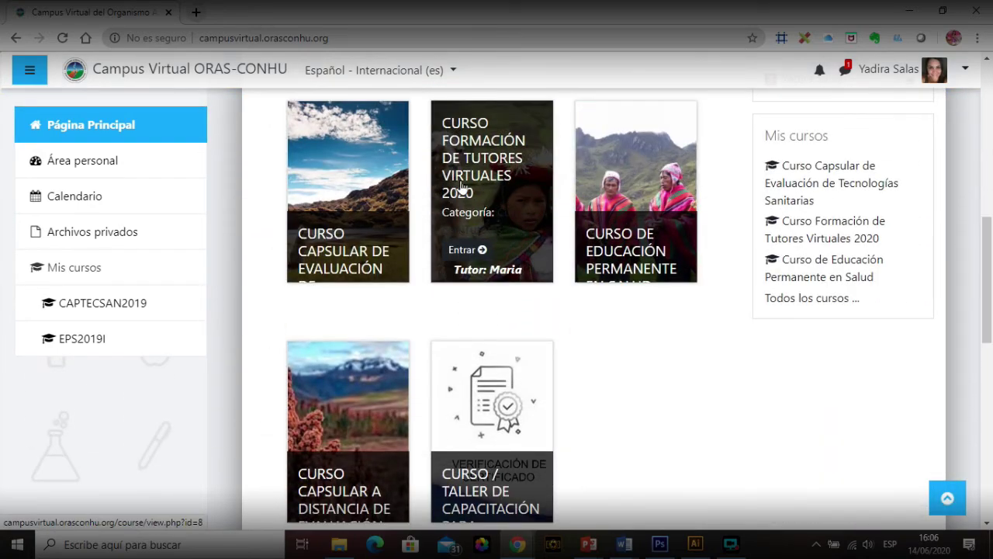
pyautogui.click(479, 156)
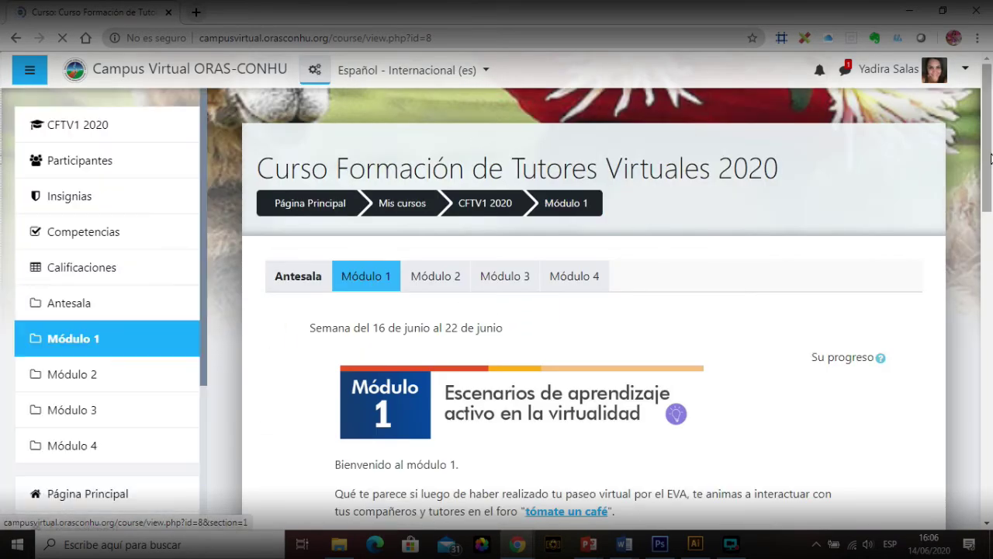
pyautogui.scroll(-4, 992, 237)
pyautogui.moveTo(991, 237); pyautogui.dragTo(992, 345)
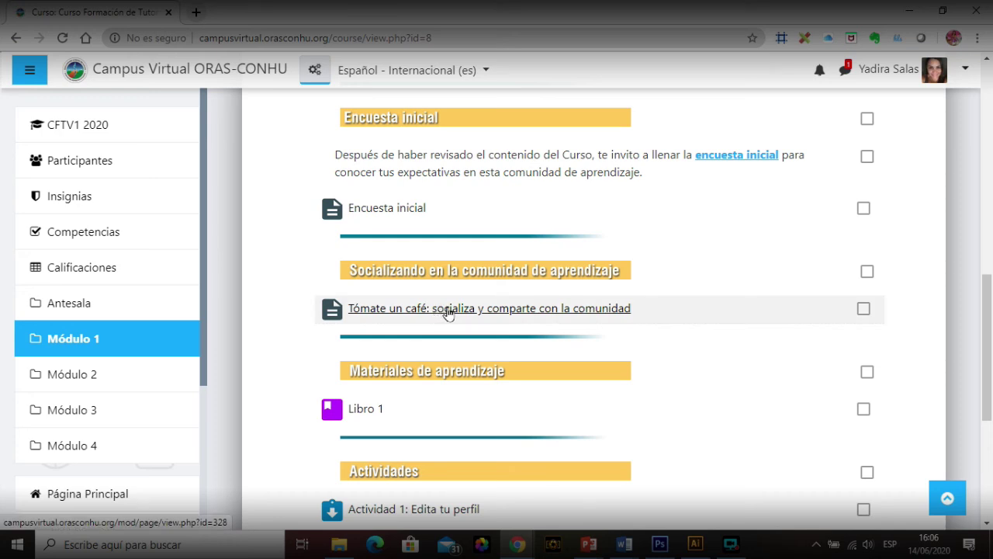
# Step: Open Tómate un café and scroll to its embedded 'Bienvenidos al curso de Tutores Virtuales' padlet
pyautogui.click(449, 310)
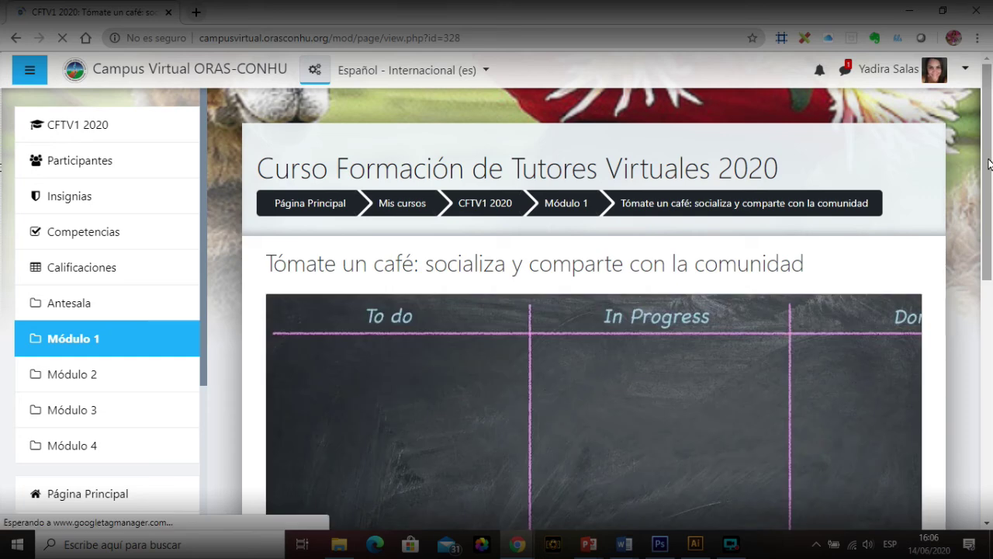
pyautogui.moveTo(990, 171); pyautogui.dragTo(991, 279)
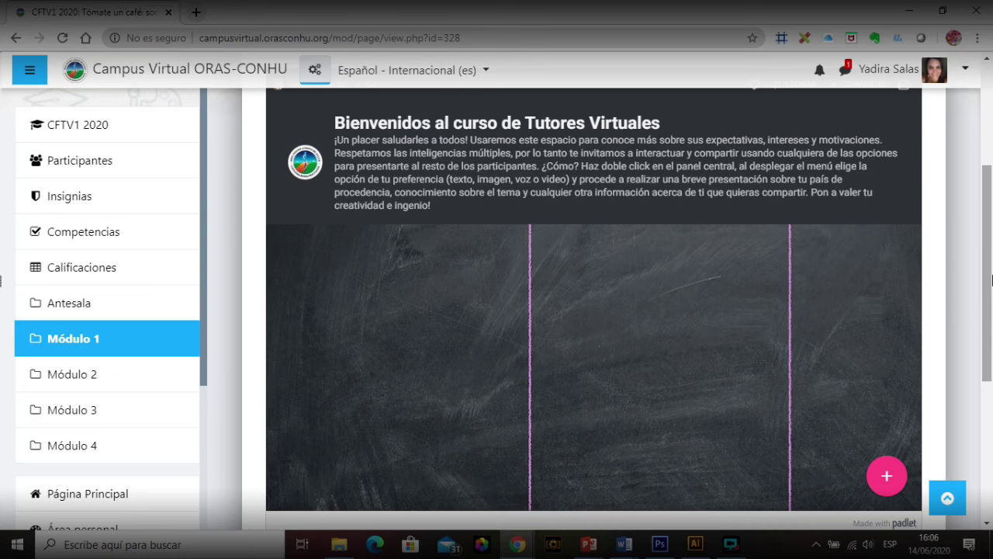
# Step: Publish a padlet post titled 'Saludo' with the body 'Bienvenidos a este espacio'
pyautogui.click(886, 471)
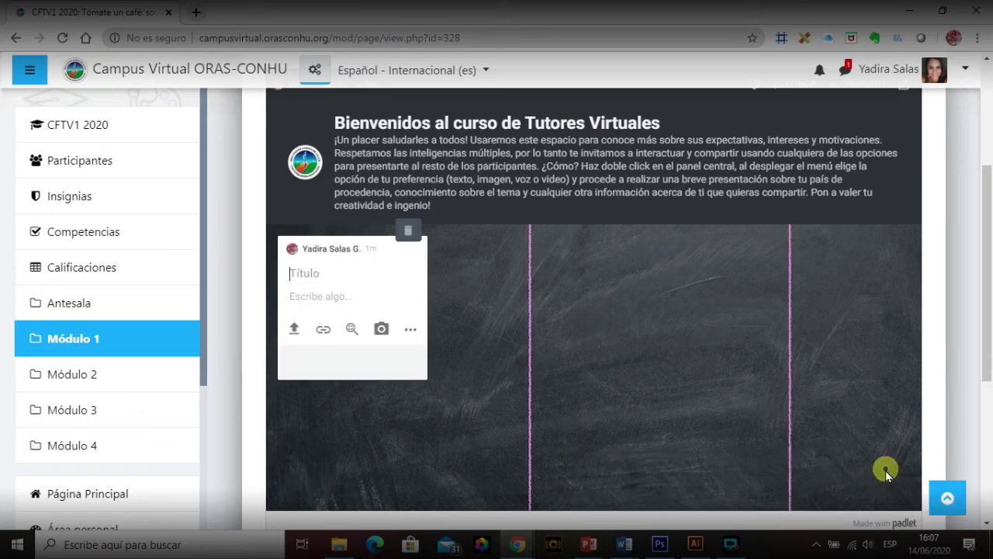
pyautogui.write('Saludo')
pyautogui.click(338, 302)
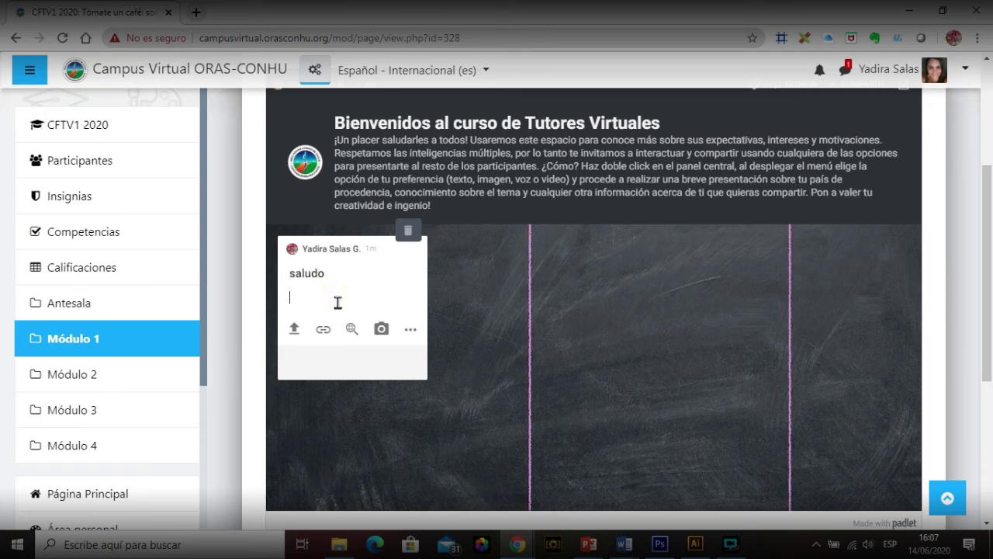
pyautogui.write('Bienvenidos a')
pyautogui.write('este espaci')
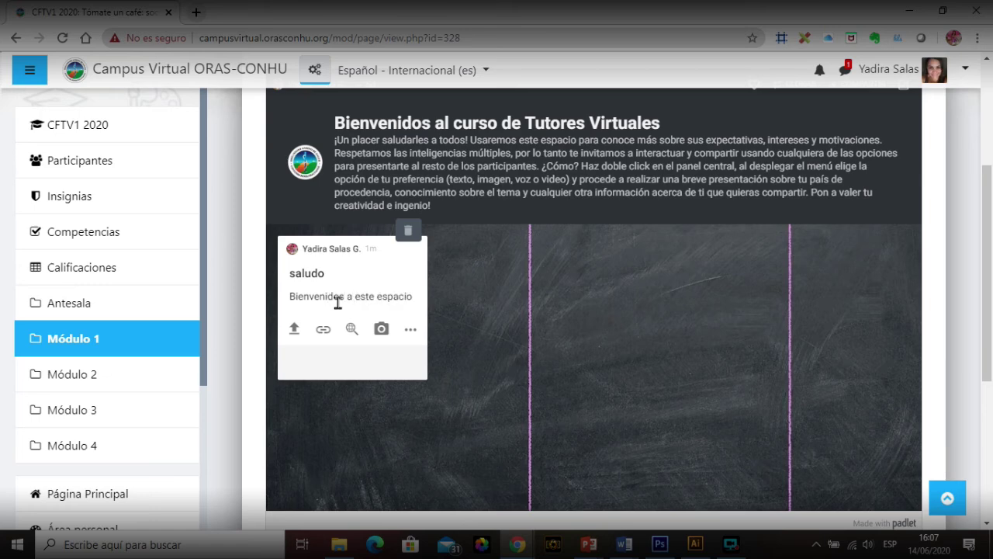
pyautogui.write('o')
pyautogui.press('Return')
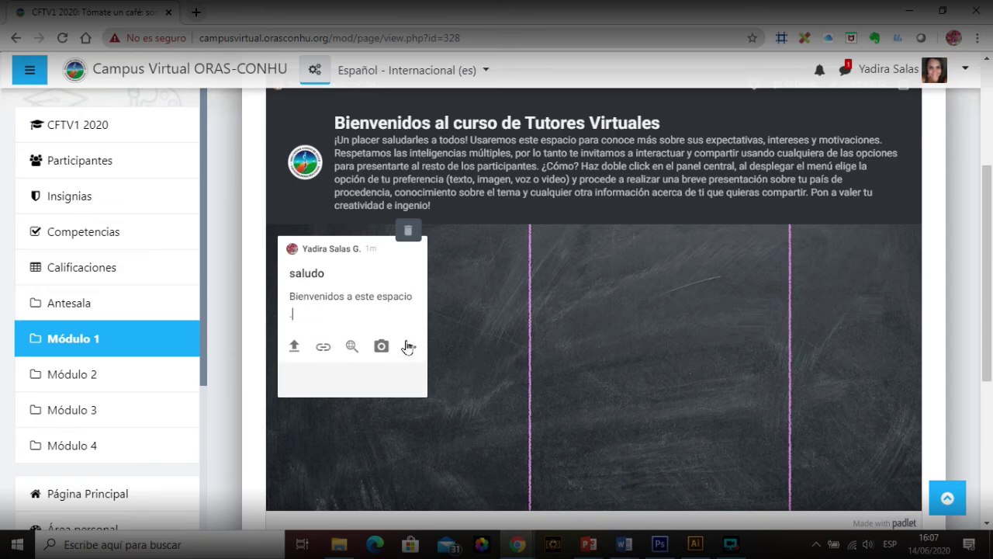
pyautogui.press('Return')
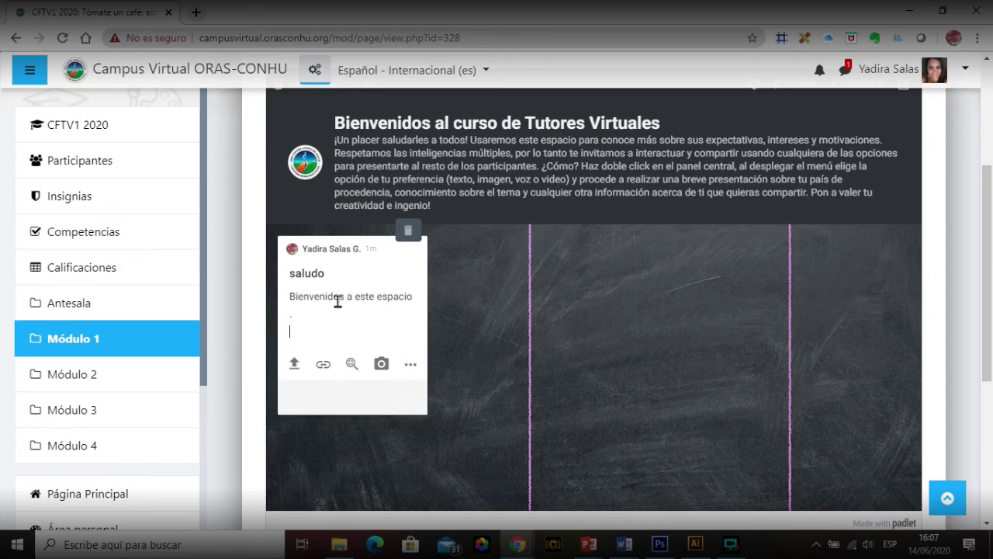
pyautogui.click(487, 356)
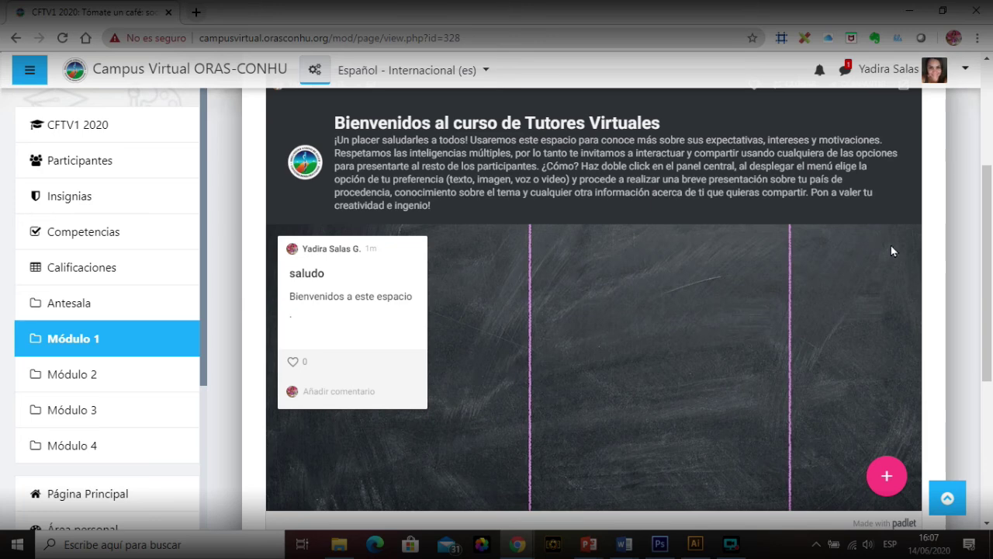
# Step: Give the saludo post a heart reaction
pyautogui.scroll(-1, 590, 325)
pyautogui.scroll(1, 339, 332)
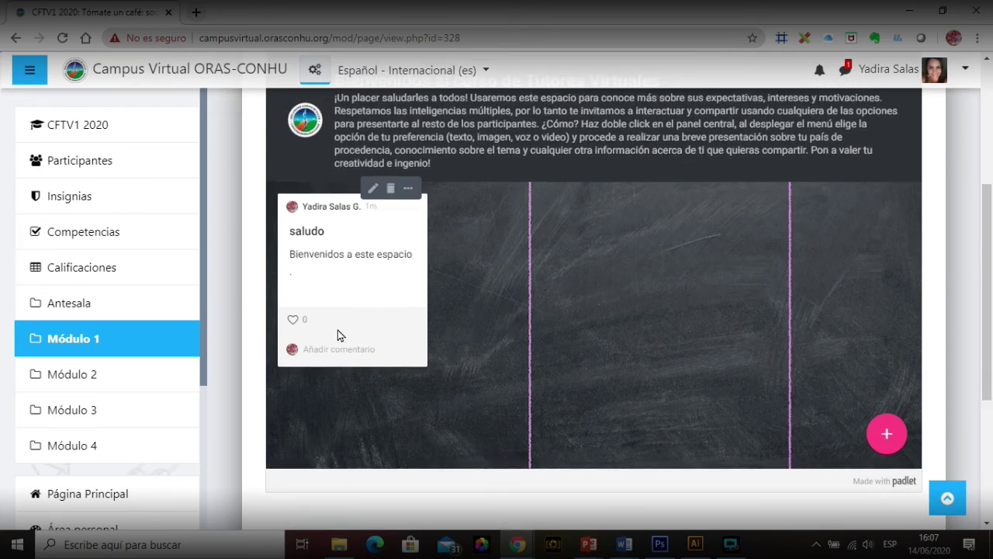
pyautogui.click(294, 320)
pyautogui.moveTo(988, 326)
pyautogui.mouseDown()
pyautogui.moveTo(991, 301)
pyautogui.moveTo(992, 314)
pyautogui.mouseUp()
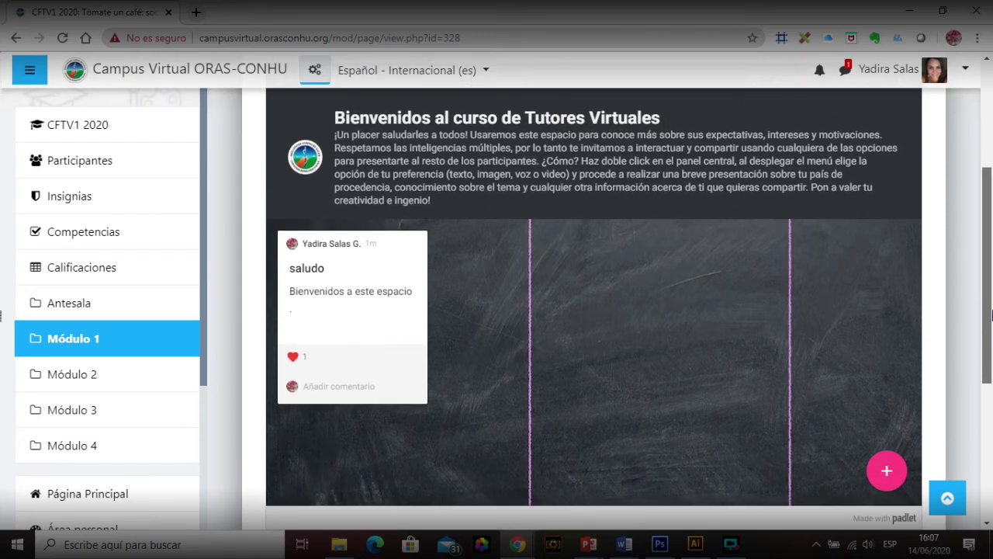
pyautogui.moveTo(991, 314); pyautogui.dragTo(992, 240)
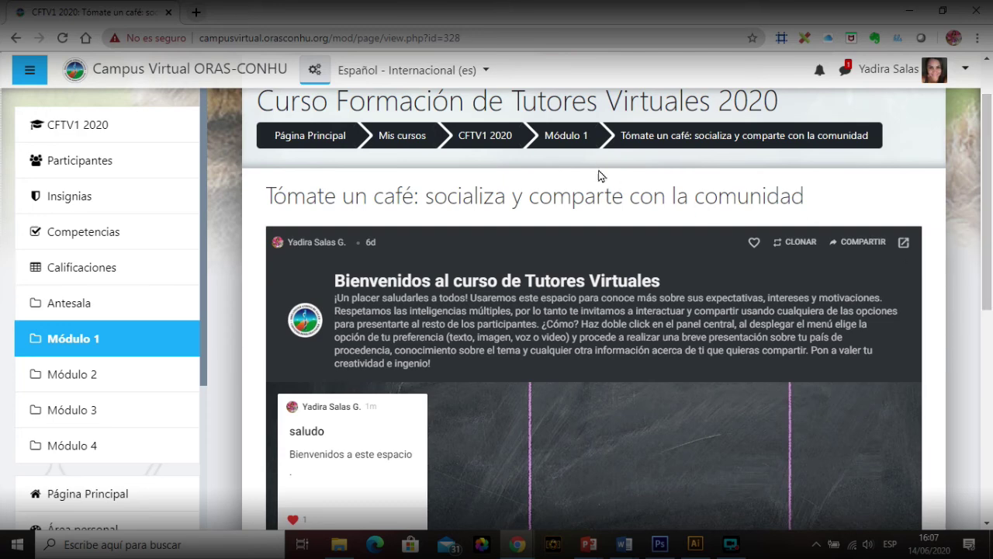
# Step: Open 'Actividad 2: Foro construcción de aprendizaje' from the CFTV1 2020 course and start a reply to its post
pyautogui.click(499, 136)
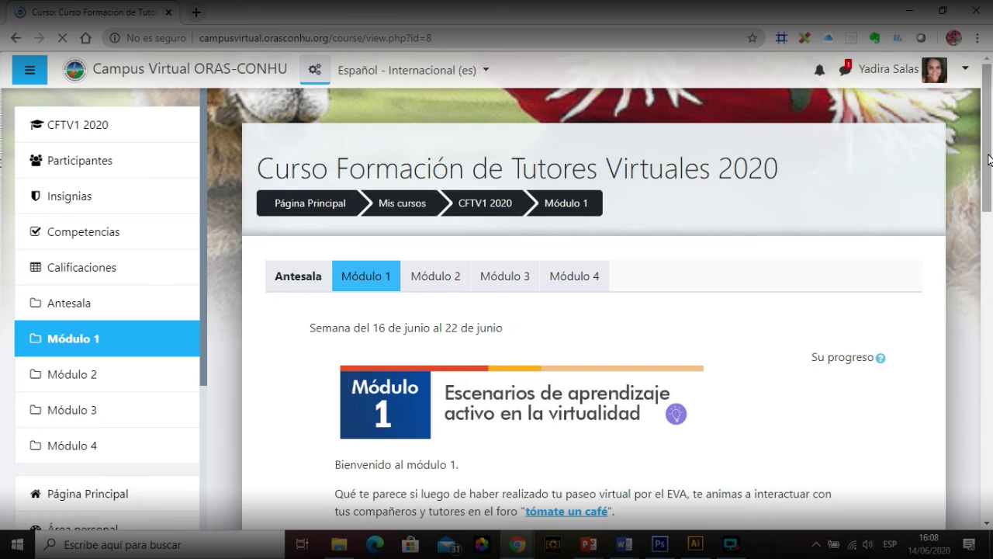
pyautogui.moveTo(990, 159); pyautogui.dragTo(989, 181)
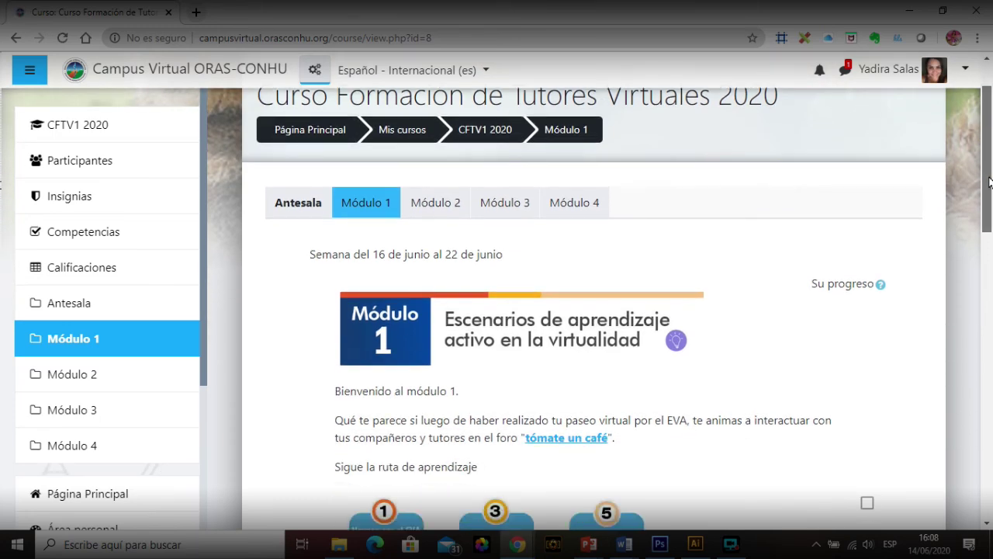
pyautogui.moveTo(989, 180); pyautogui.dragTo(989, 305)
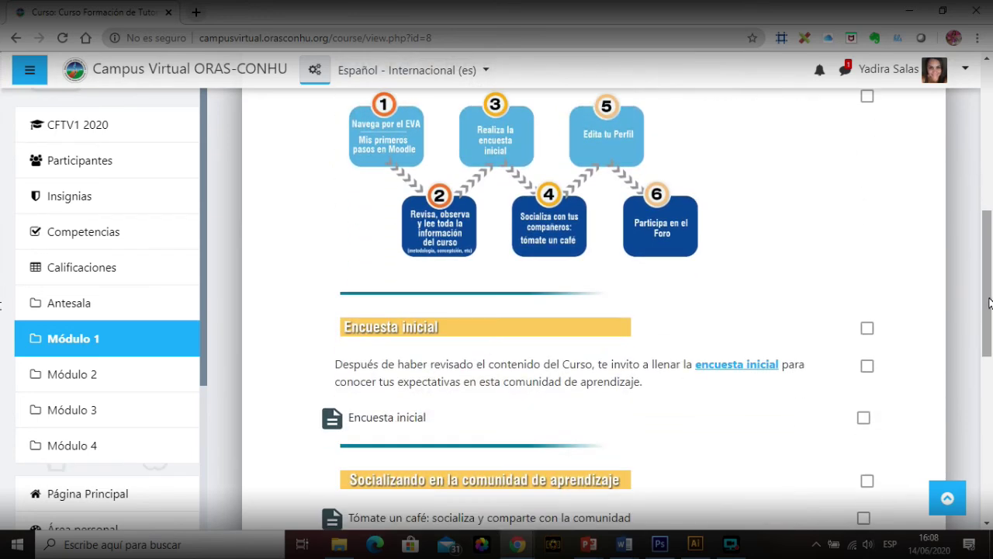
pyautogui.moveTo(990, 301); pyautogui.dragTo(989, 365)
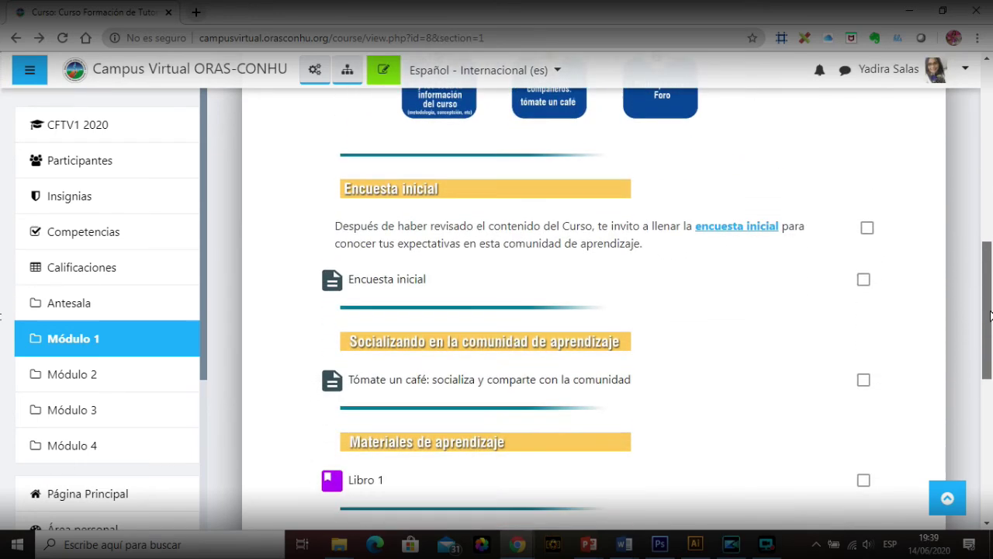
pyautogui.moveTo(989, 319); pyautogui.dragTo(990, 407)
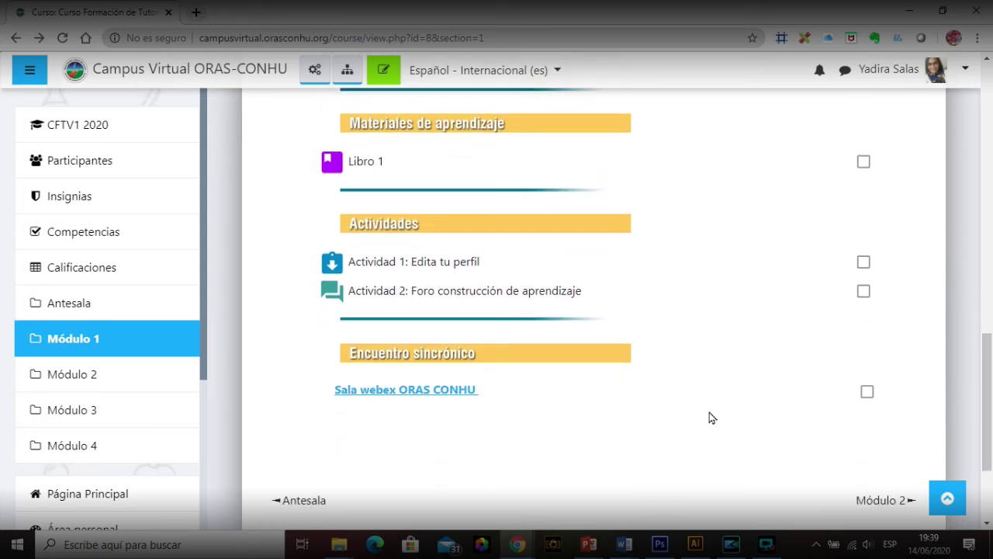
pyautogui.click(535, 292)
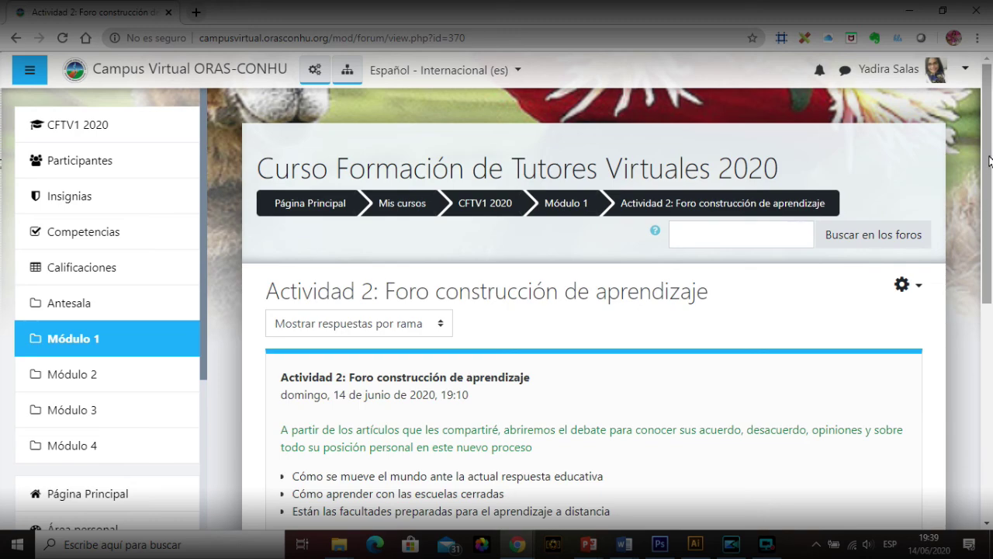
pyautogui.moveTo(990, 160); pyautogui.dragTo(991, 292)
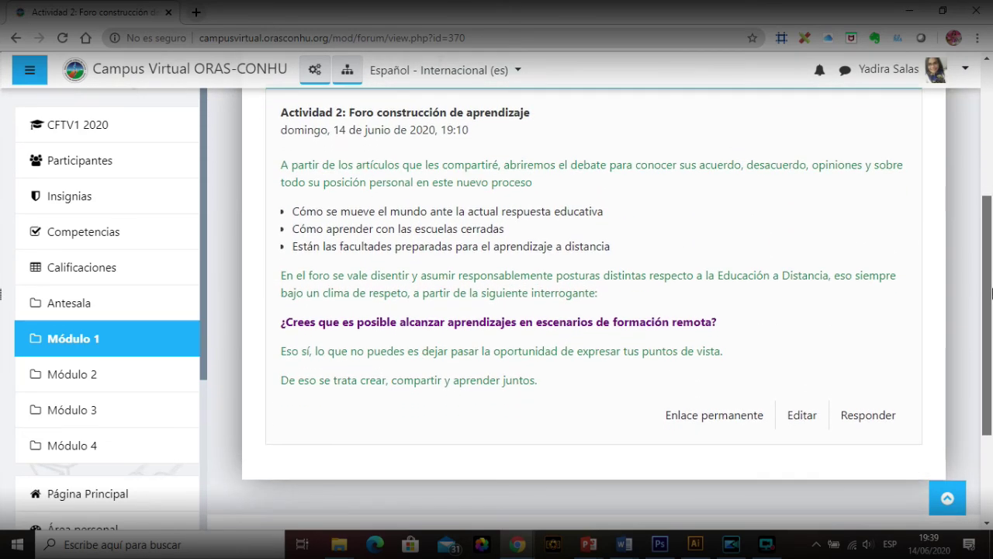
pyautogui.click(885, 421)
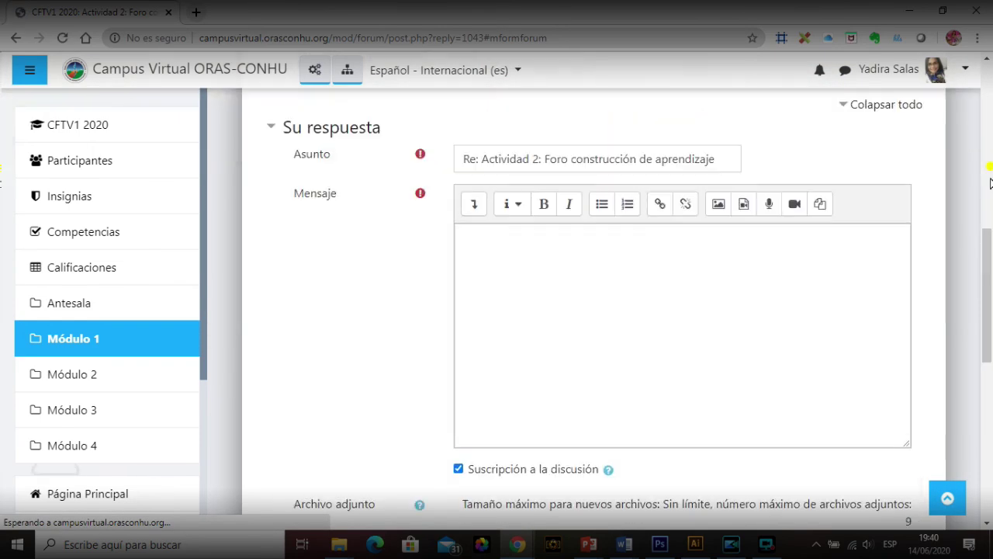
# Step: Type the reply text 'opinion,' into the Mensaje editor under the prefilled subject
pyautogui.moveTo(989, 163); pyautogui.dragTo(990, 313)
pyautogui.click(589, 242)
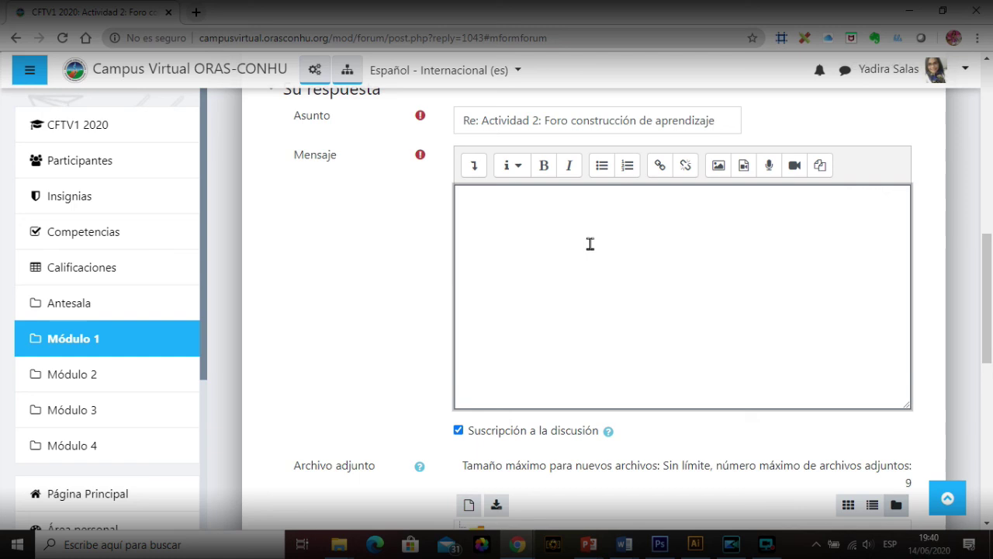
pyautogui.write('jfksd')
pyautogui.write('opinio')
pyautogui.write('n,')
pyautogui.click(475, 166)
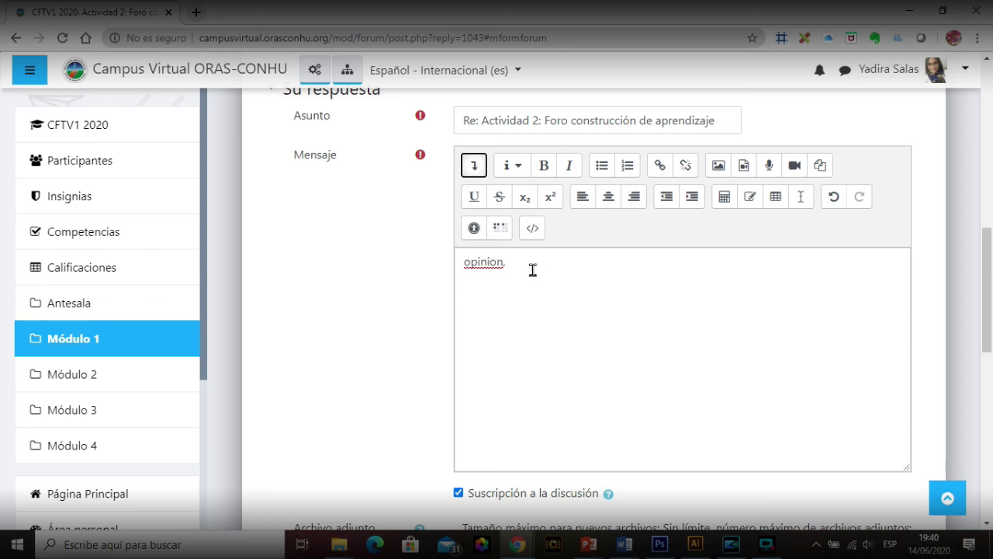
pyautogui.moveTo(531, 269); pyautogui.dragTo(463, 268)
pyautogui.click(535, 301)
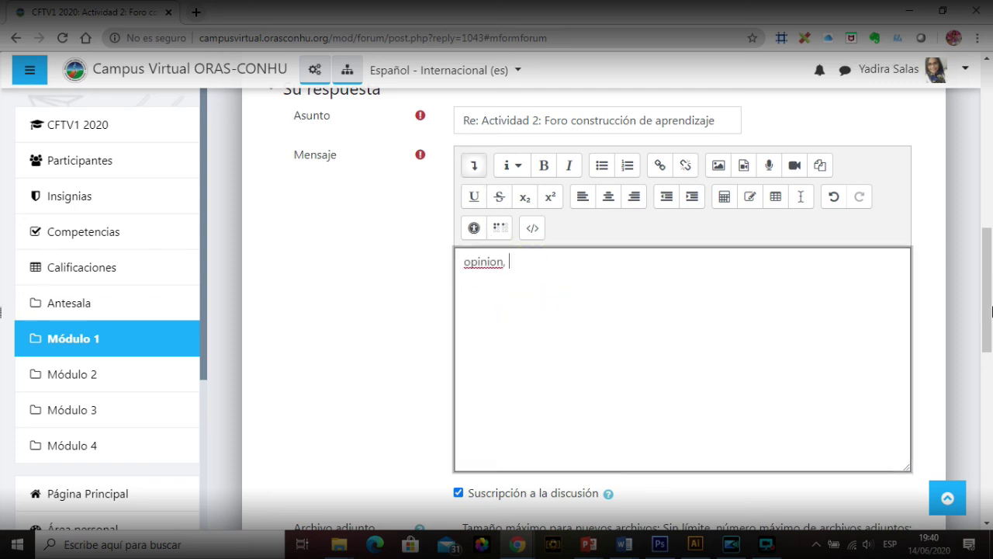
# Step: Post the reply to the Actividad 2 discussion with 'Enviar al foro'
pyautogui.moveTo(990, 279); pyautogui.dragTo(990, 404)
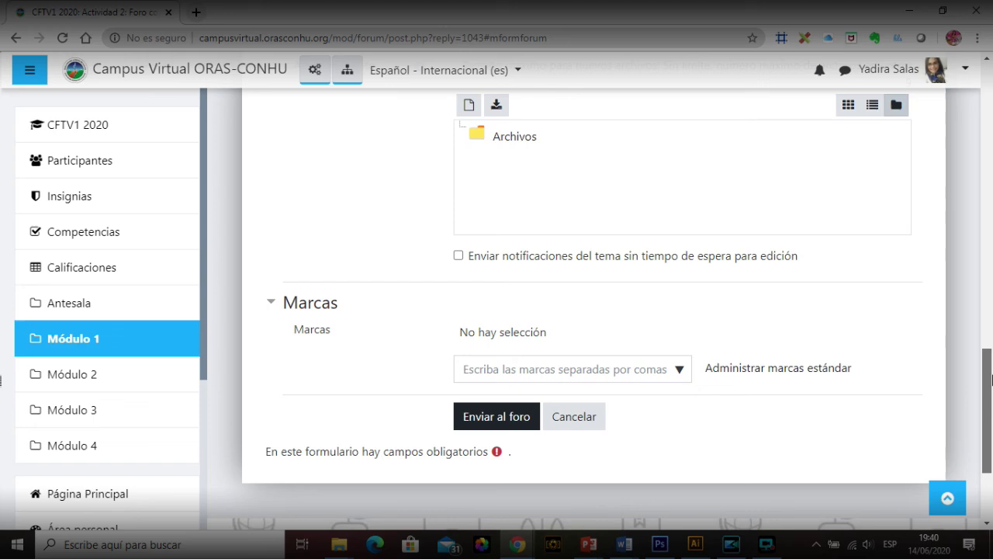
pyautogui.scroll(5, 518, 419)
pyautogui.scroll(-6, 505, 400)
pyautogui.click(499, 394)
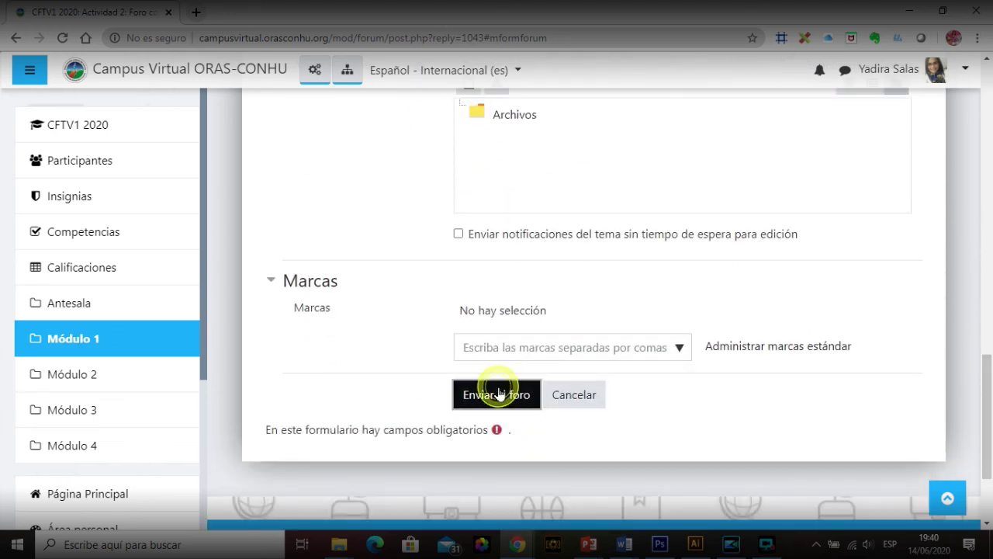